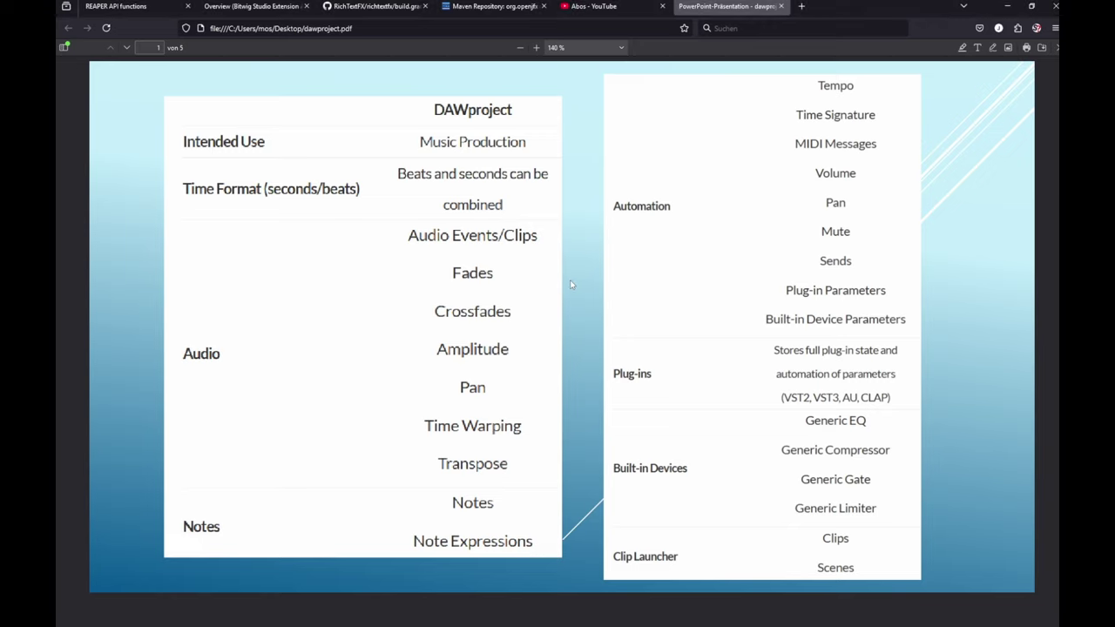
Step: Advance the PDF two slides to page 3, where Studio One is linked to dawproject
key("Right")
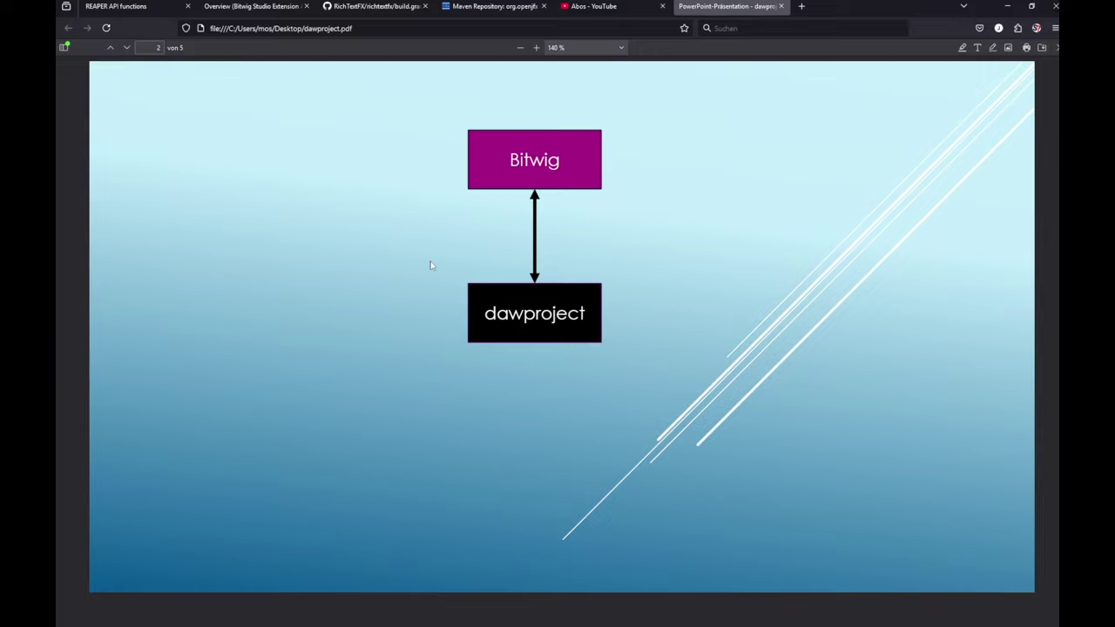
key("Right")
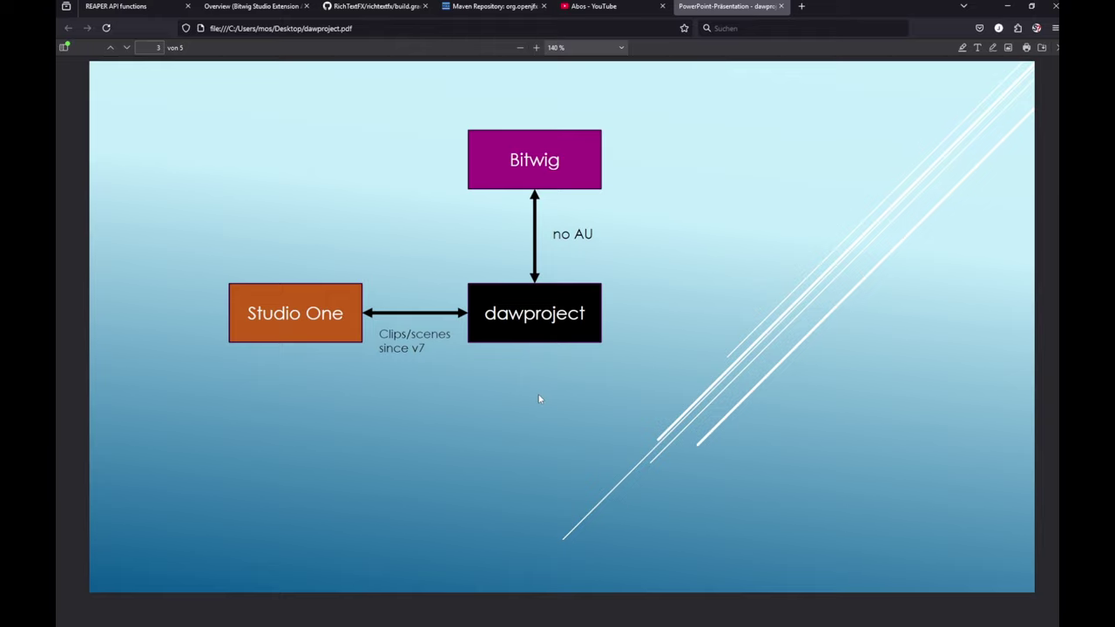
Step: Advance to page 4, which adds ProjectConverter and Reaper beneath dawproject
key("Right")
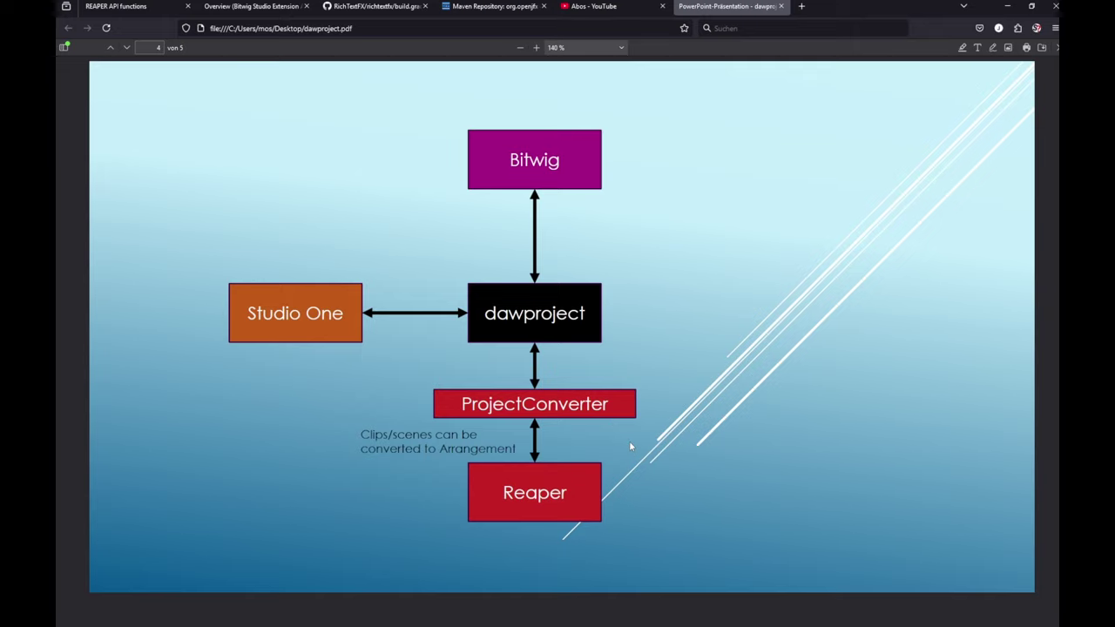
Step: Advance to page 5, the Cubase slide noting no clips/scenes and no CLAP plugins
key("Right")
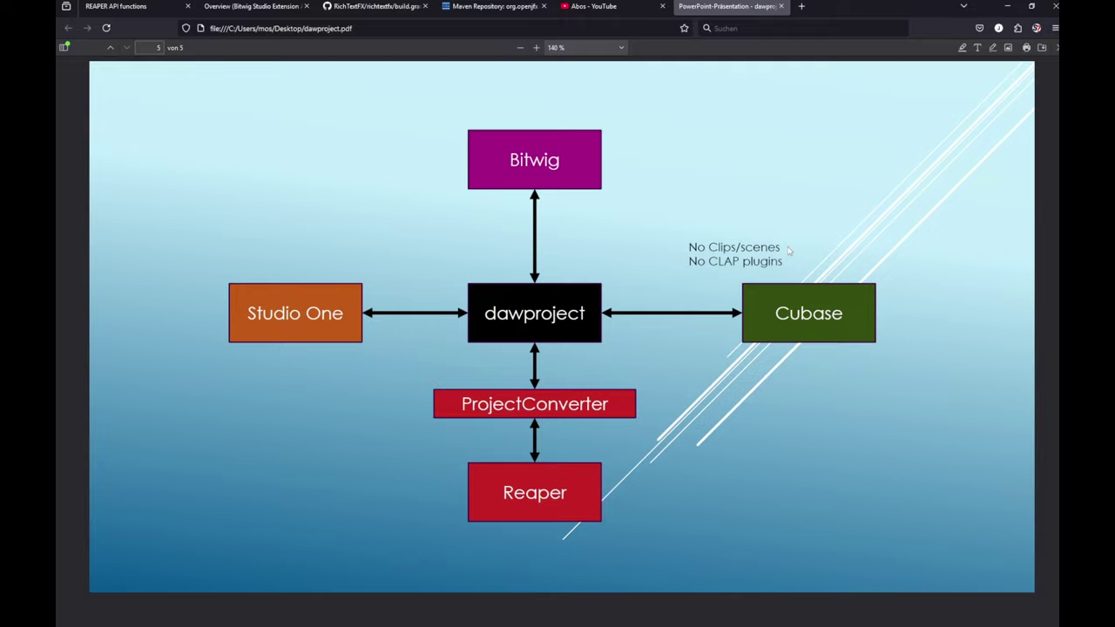
Step: Minimize Firefox to reveal the REAPER song project and zoom out across the whole arrangement
left_click(1006, 6)
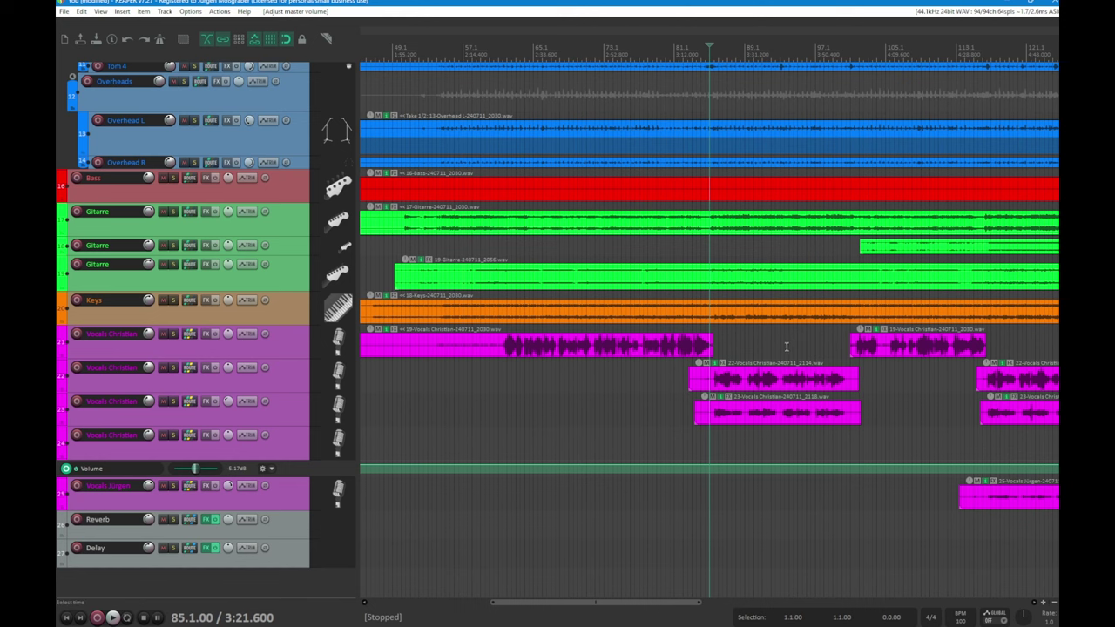
scroll(677, 329, "down", 3)
scroll(677, 329, "down", 2)
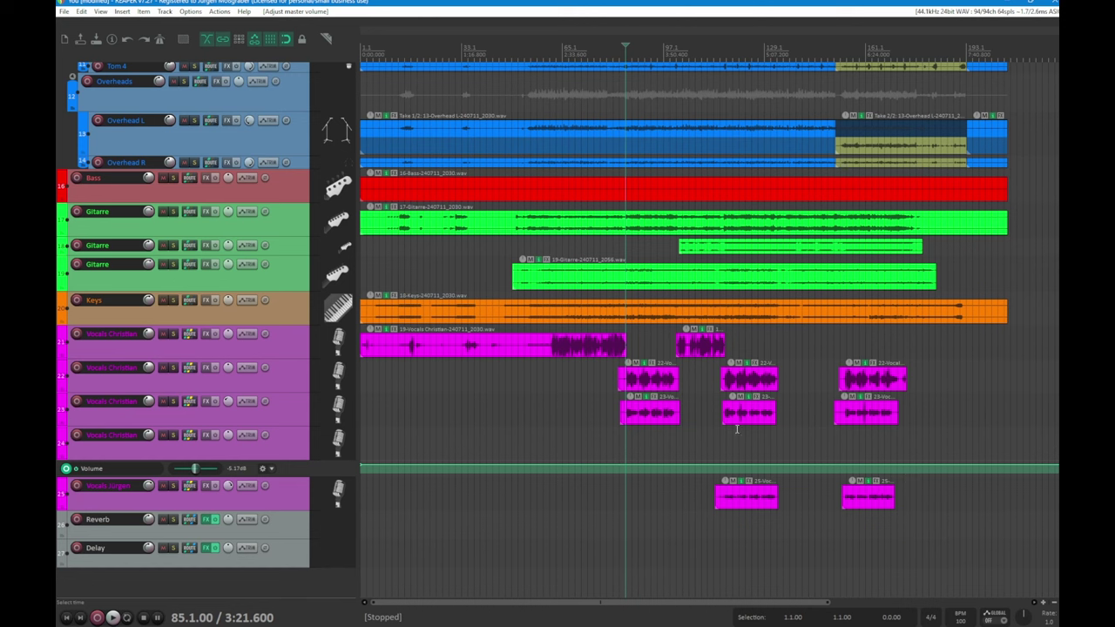
Step: Open the mixer with Ctrl+M, scroll to the Reverb and Delay channels, then play and stop the song
key("ctrl+m")
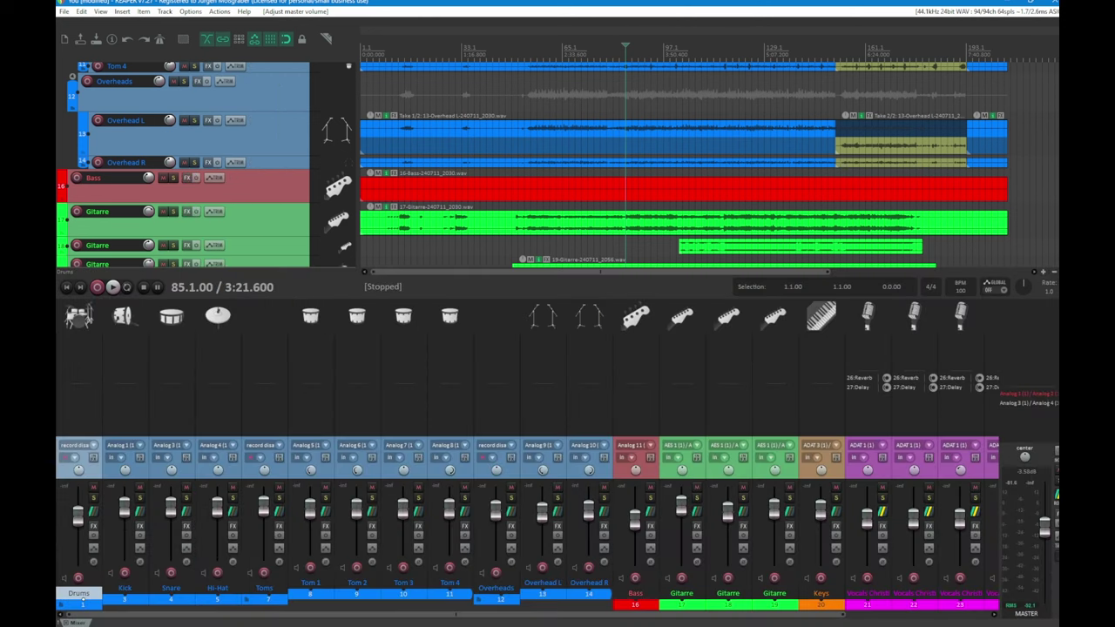
left_click_drag(768, 620, 912, 620)
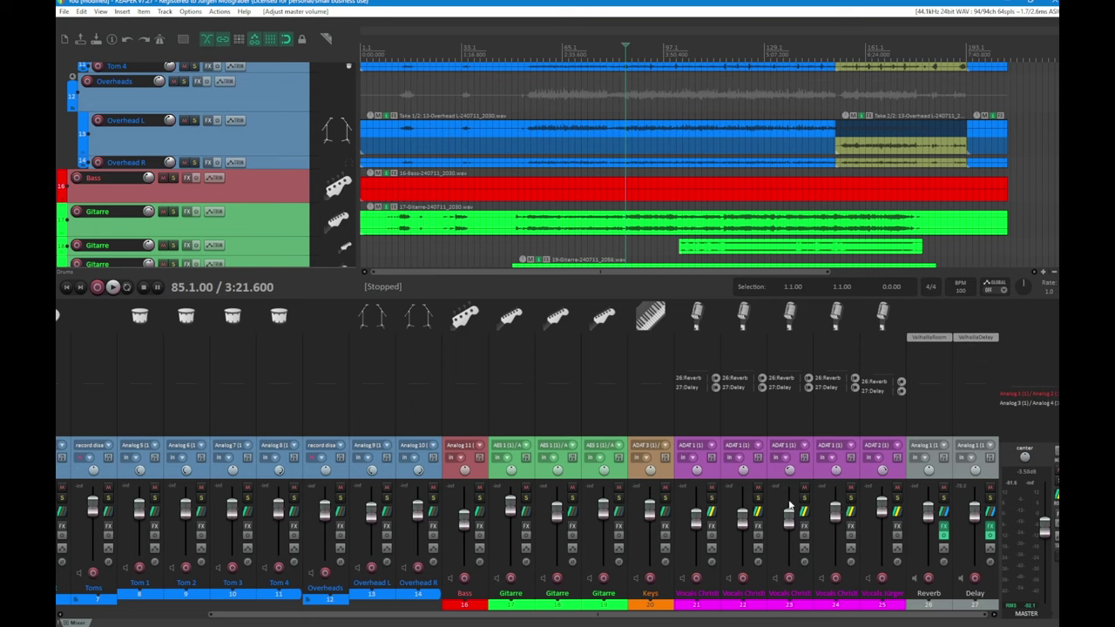
key("space")
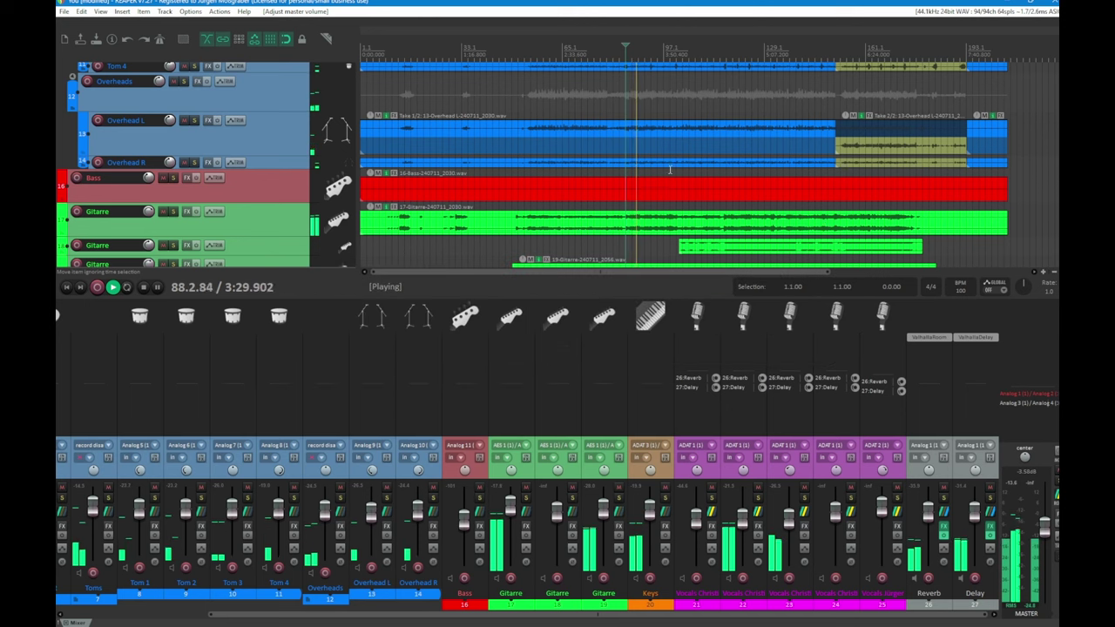
key("space")
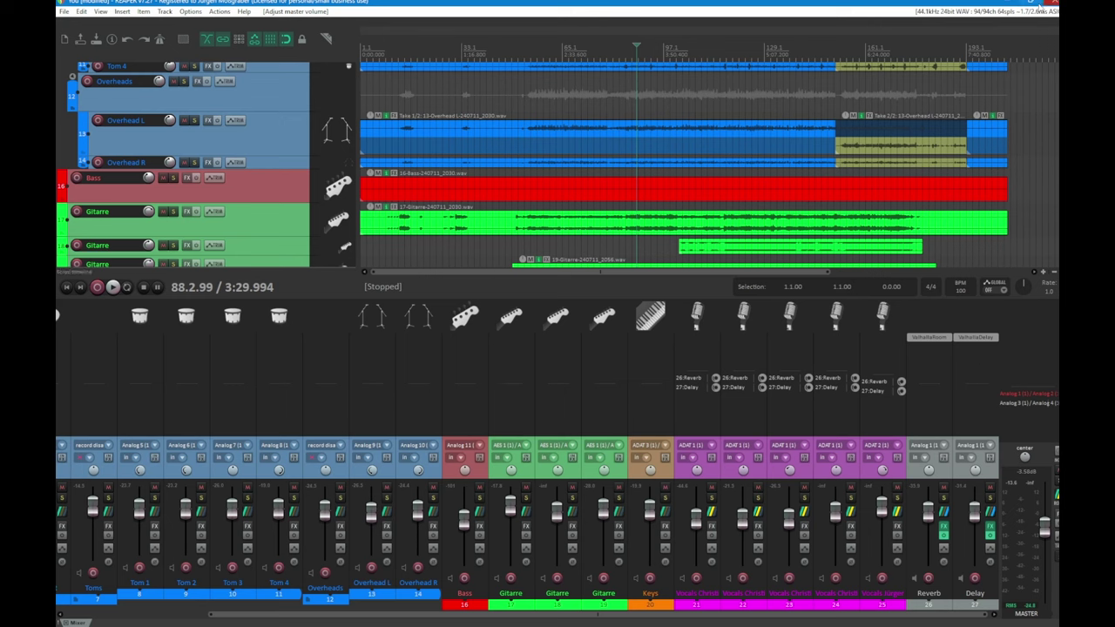
Step: Close REAPER and convert You.rpp to DawProject format in ProjectConverter, then close the converter
left_click(1054, 3)
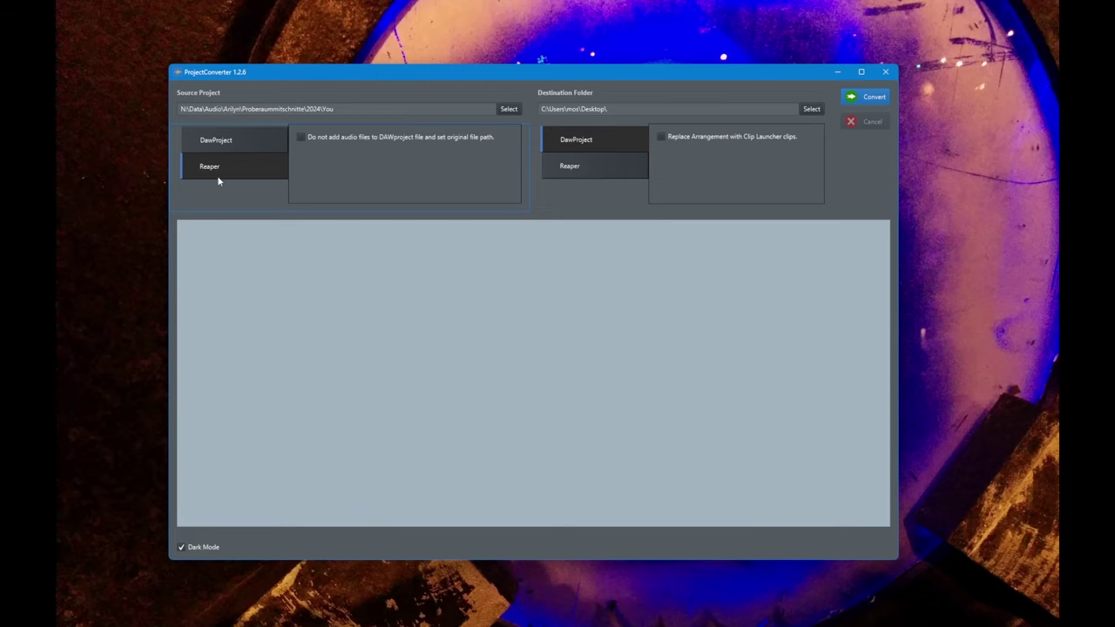
left_click(621, 138)
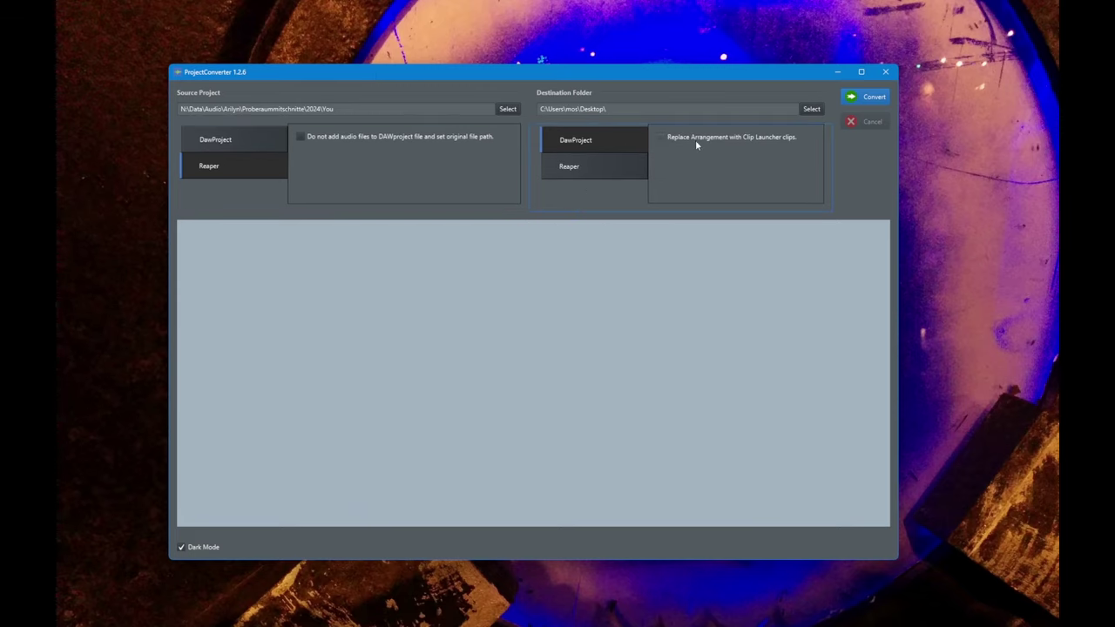
left_click(863, 96)
left_click(508, 109)
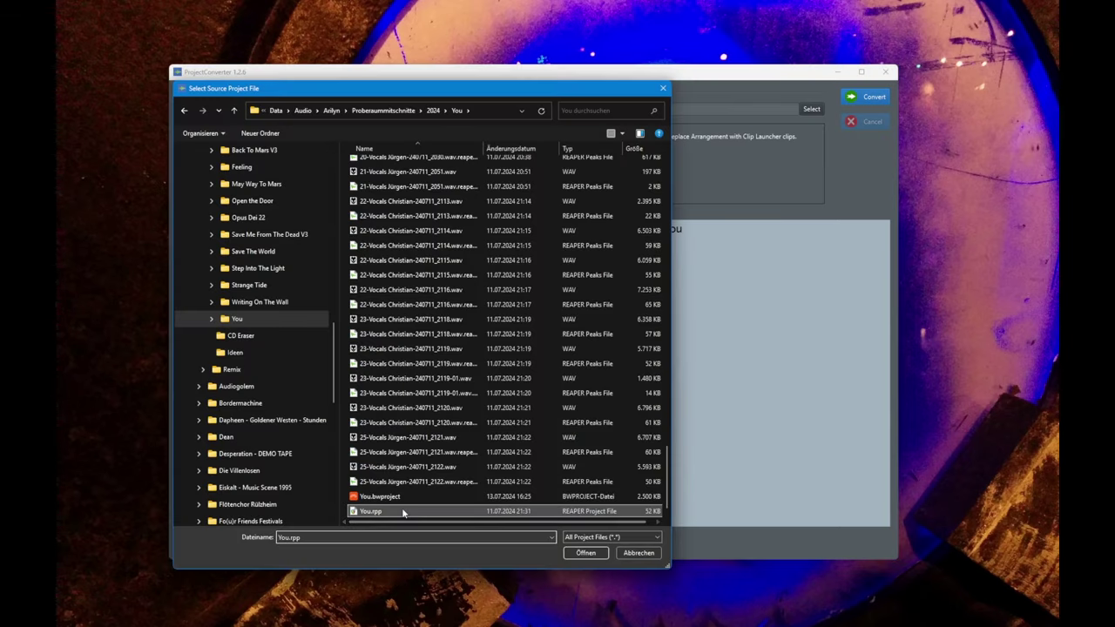
left_click(597, 555)
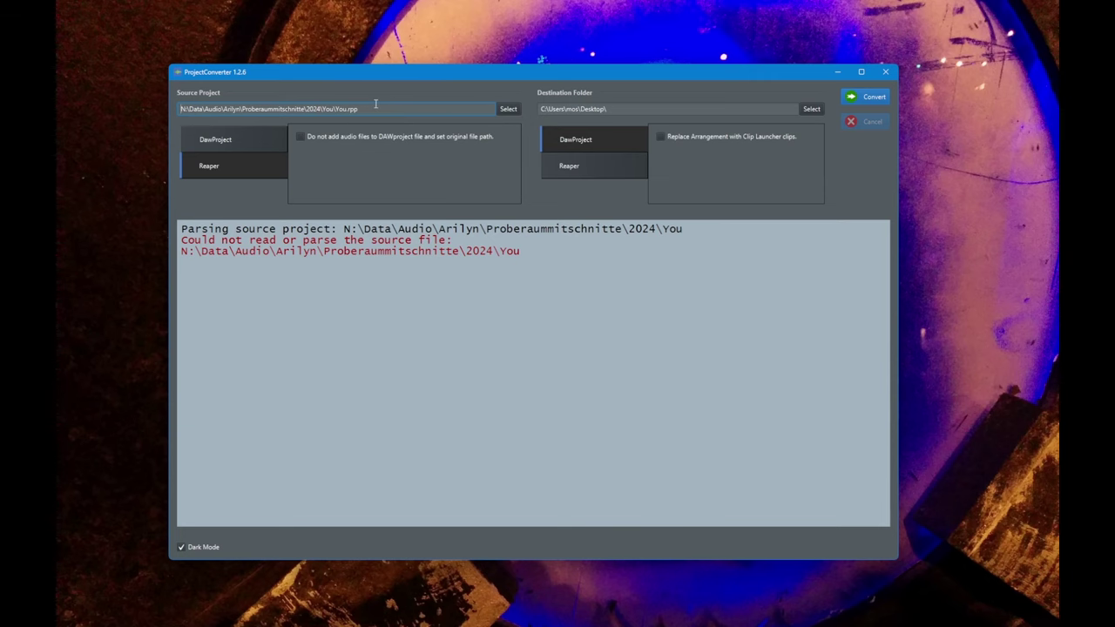
left_click(875, 97)
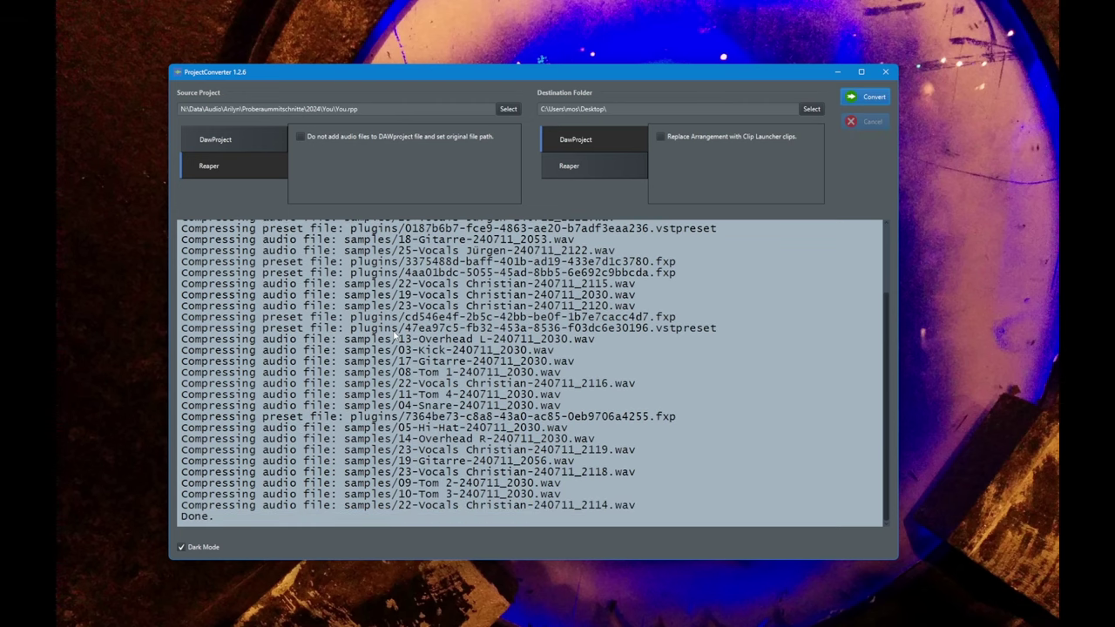
left_click(886, 71)
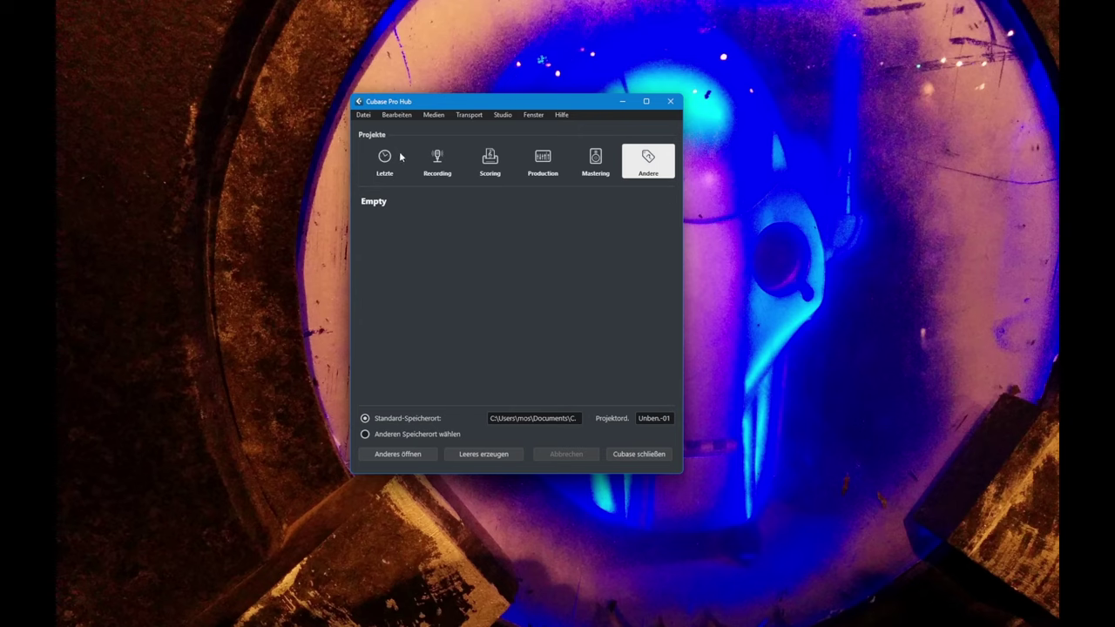
left_click(364, 114)
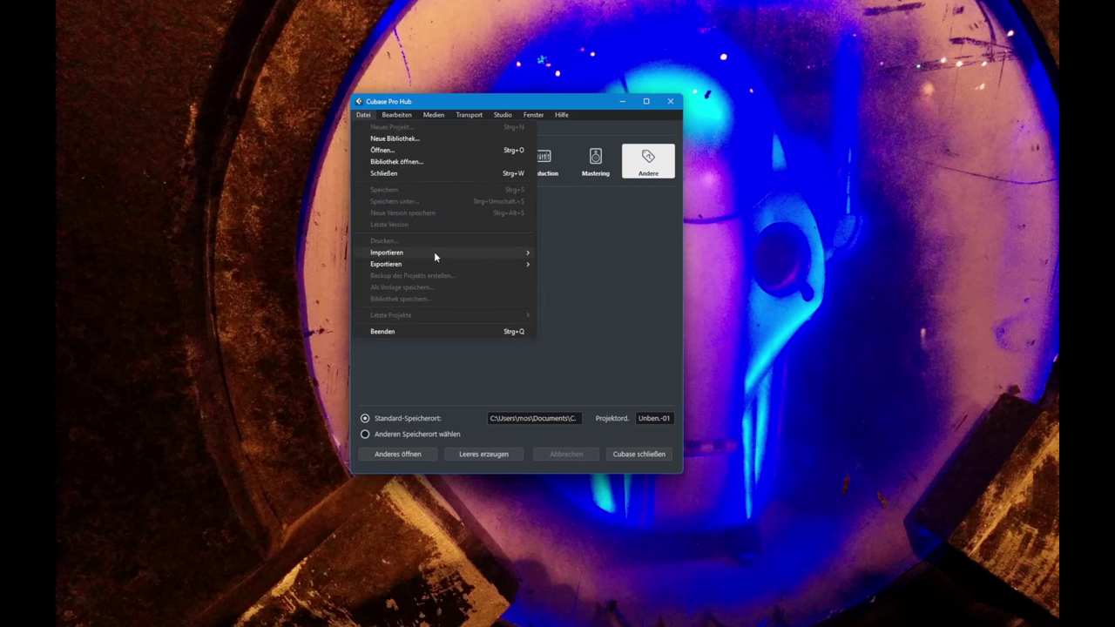
mouse_move(436, 256)
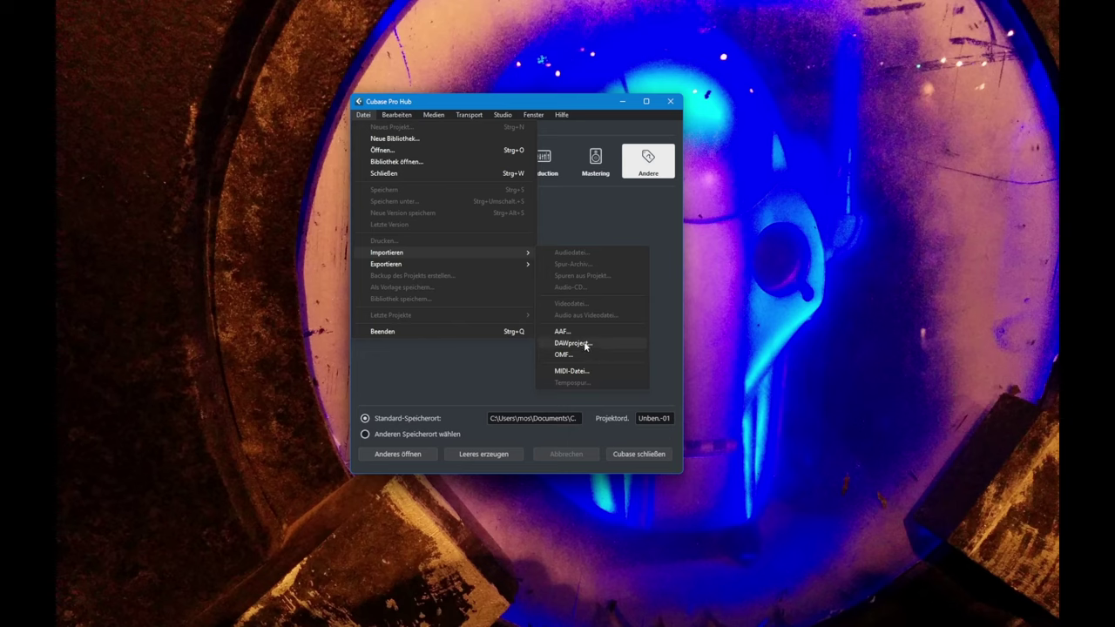
left_click(571, 344)
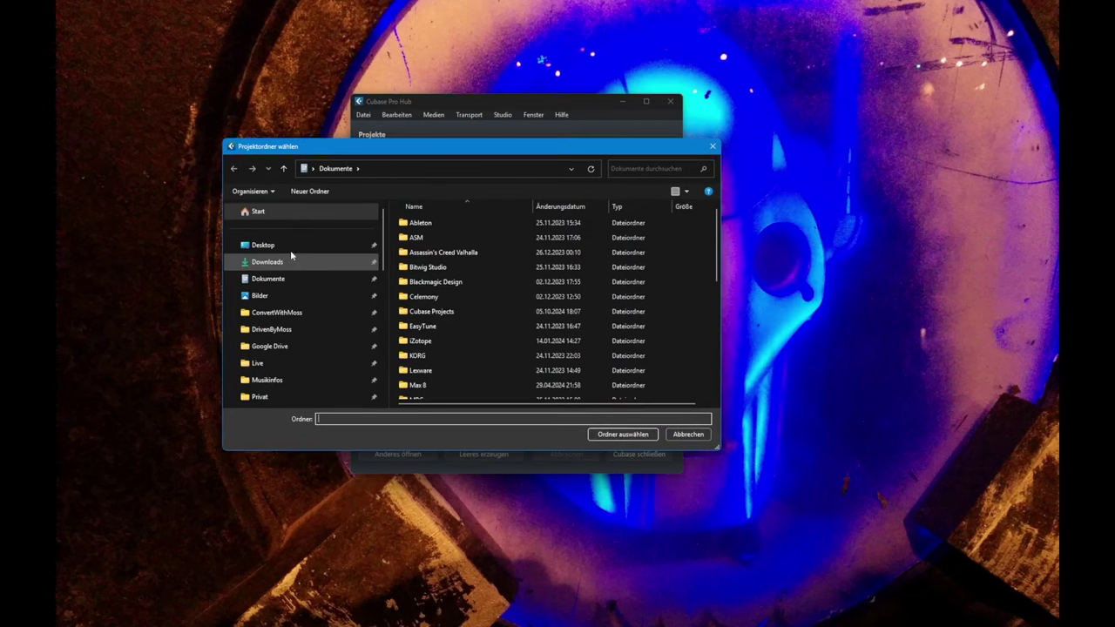
left_click(295, 247)
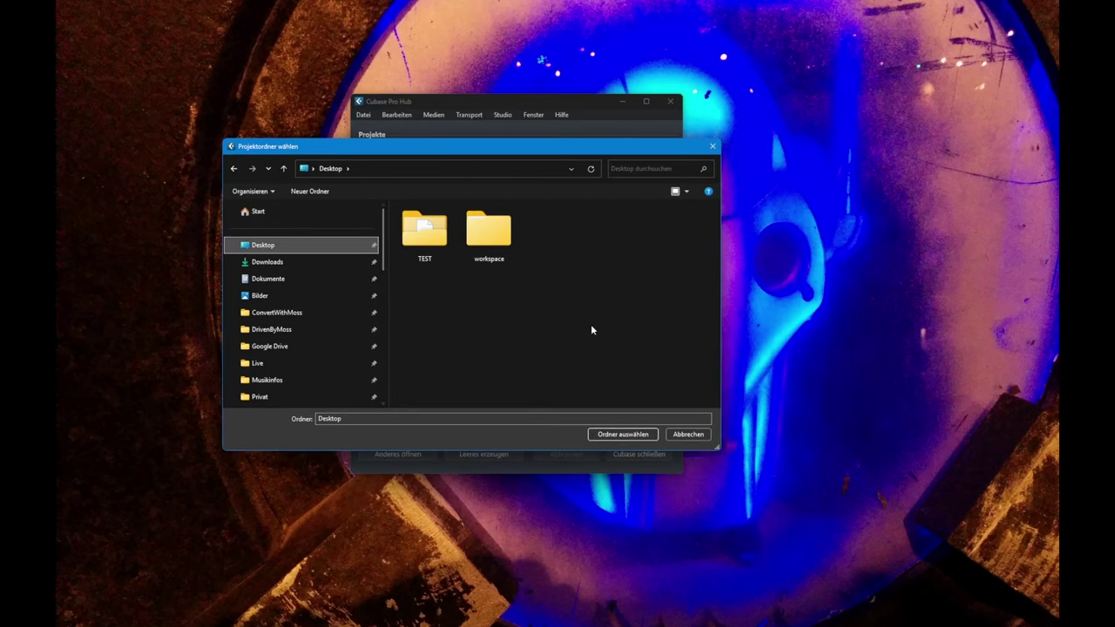
left_click_drag(726, 449, 809, 505)
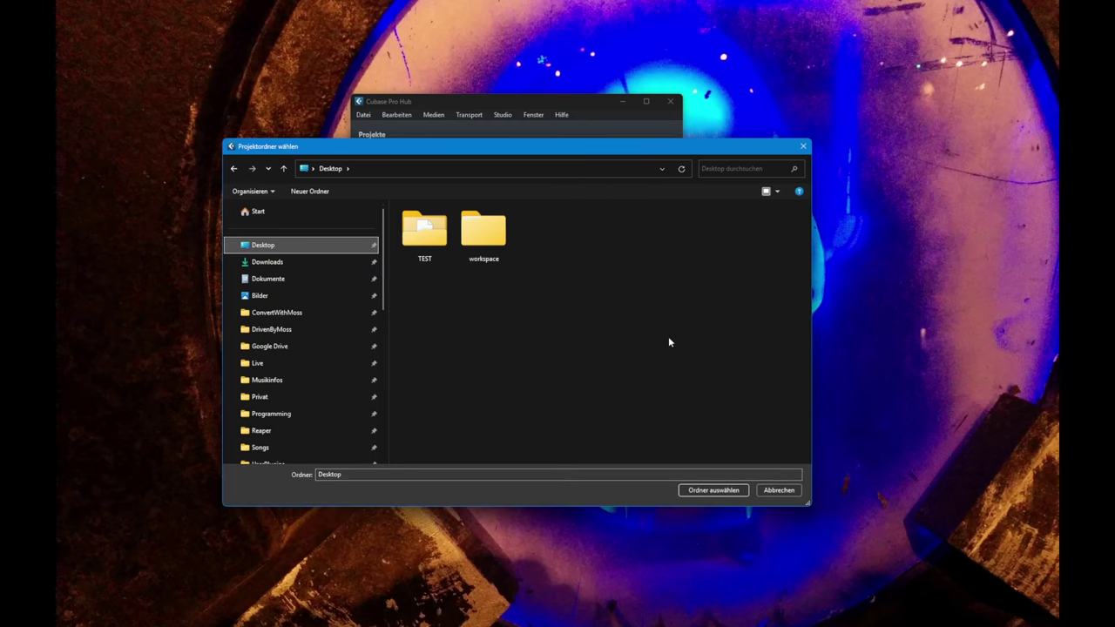
left_click(713, 494)
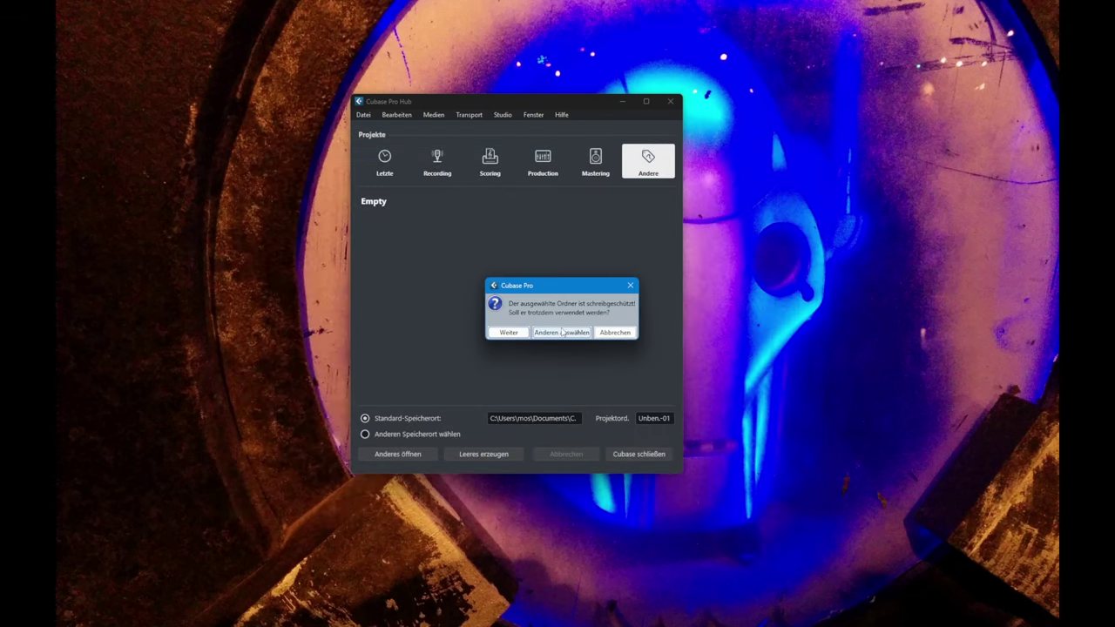
left_click(623, 334)
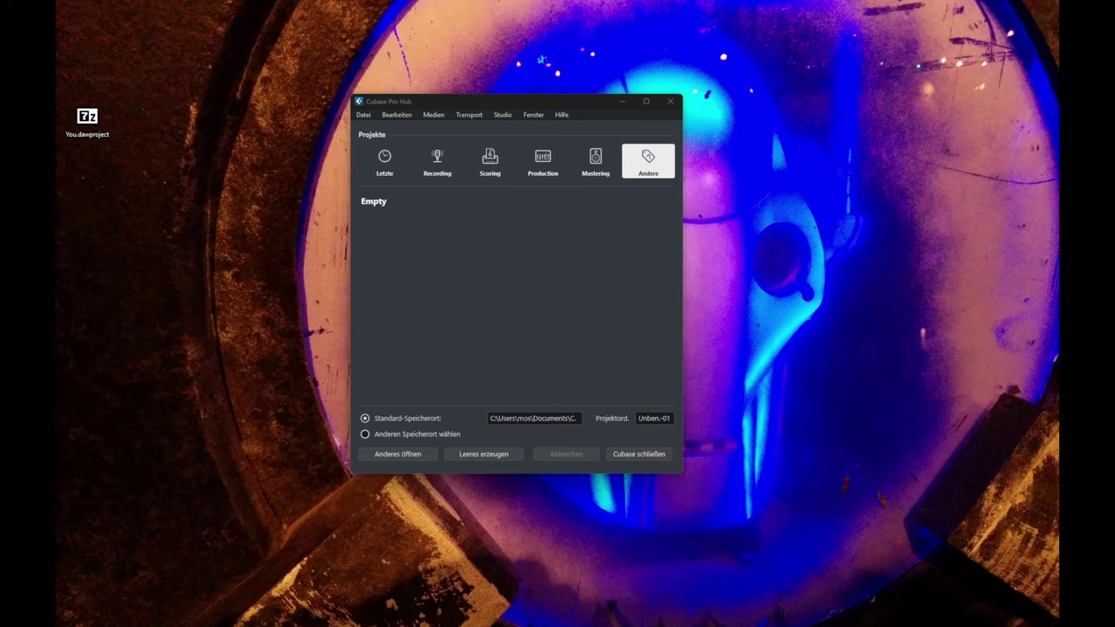
Step: Move You.dawproject into a Desktop DAWprojectTest folder and choose that folder as the project folder
left_click_drag(148, 204, 214, 120)
left_click_drag(85, 116, 216, 122)
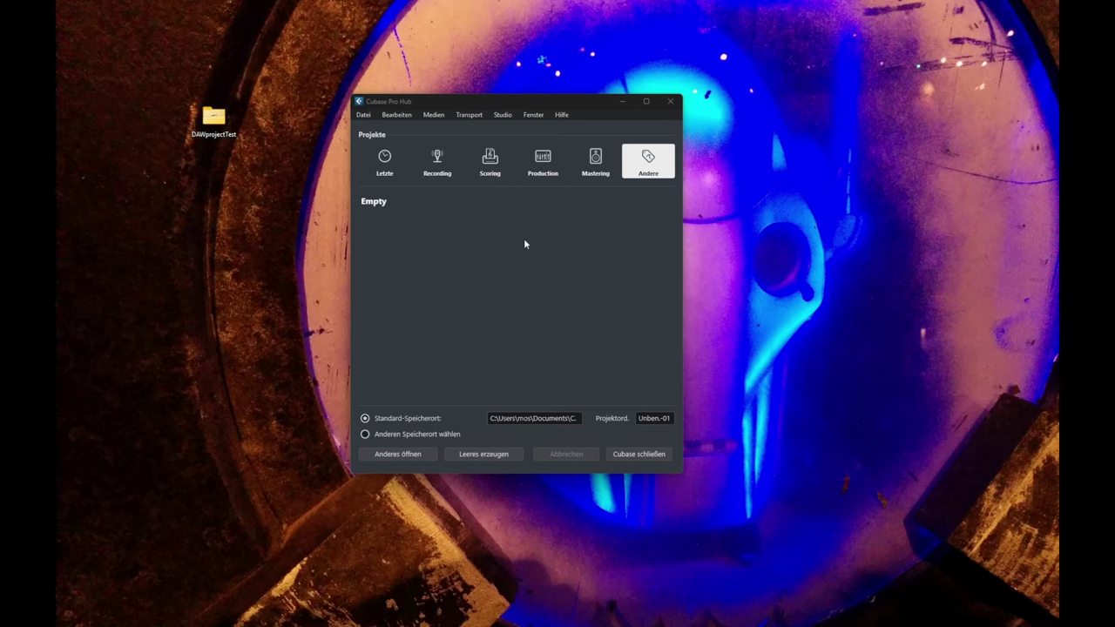
left_click(362, 114)
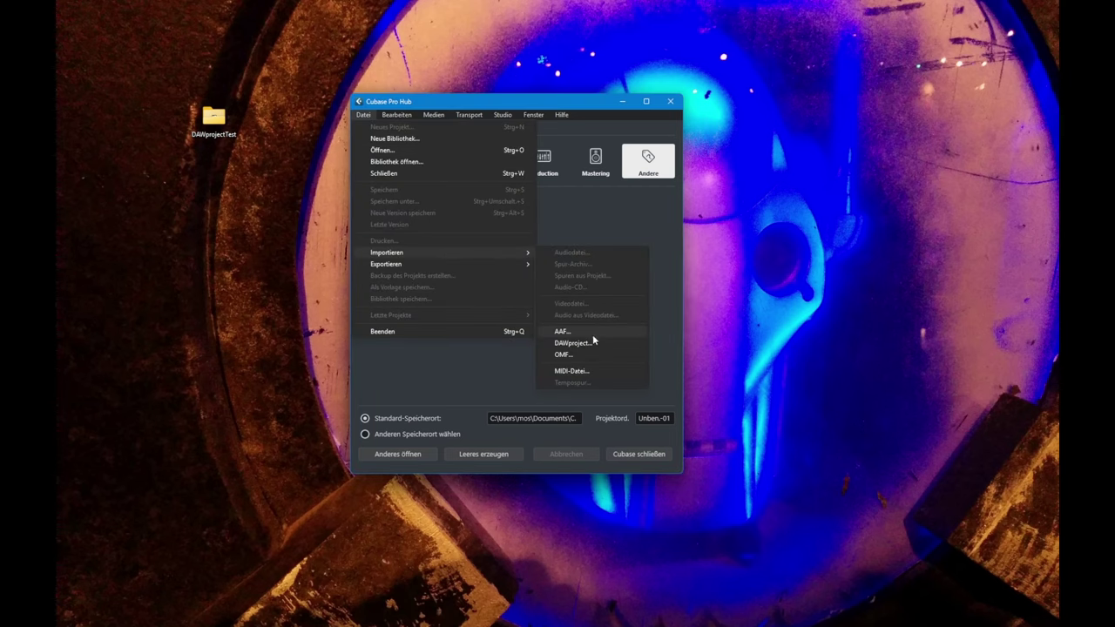
left_click(593, 340)
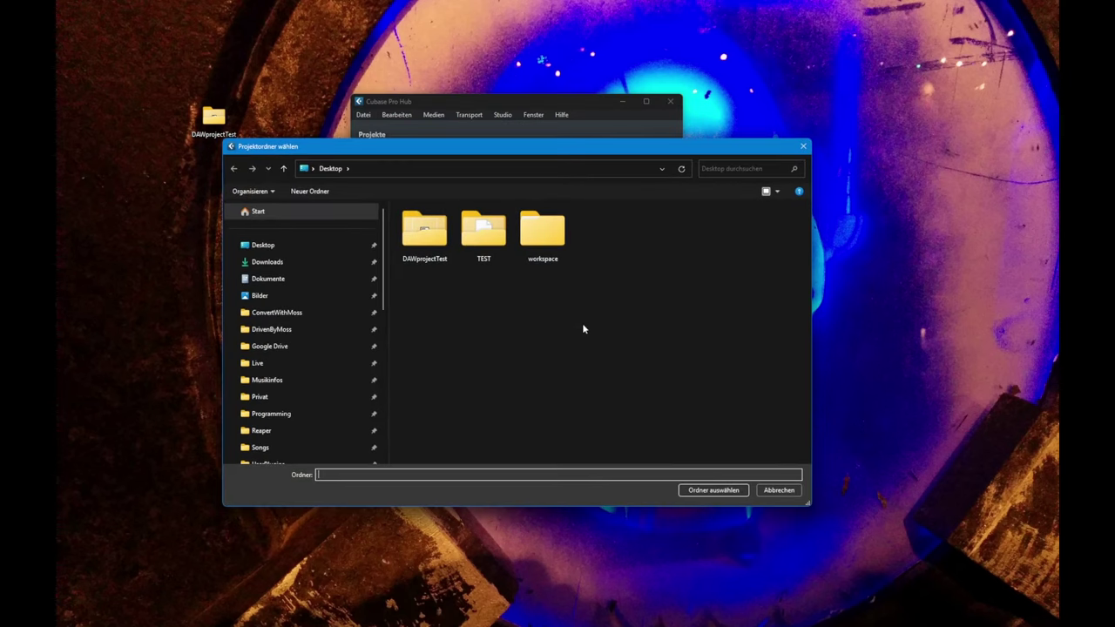
double_click(484, 230)
key("alt+Left")
double_click(423, 229)
left_click(712, 491)
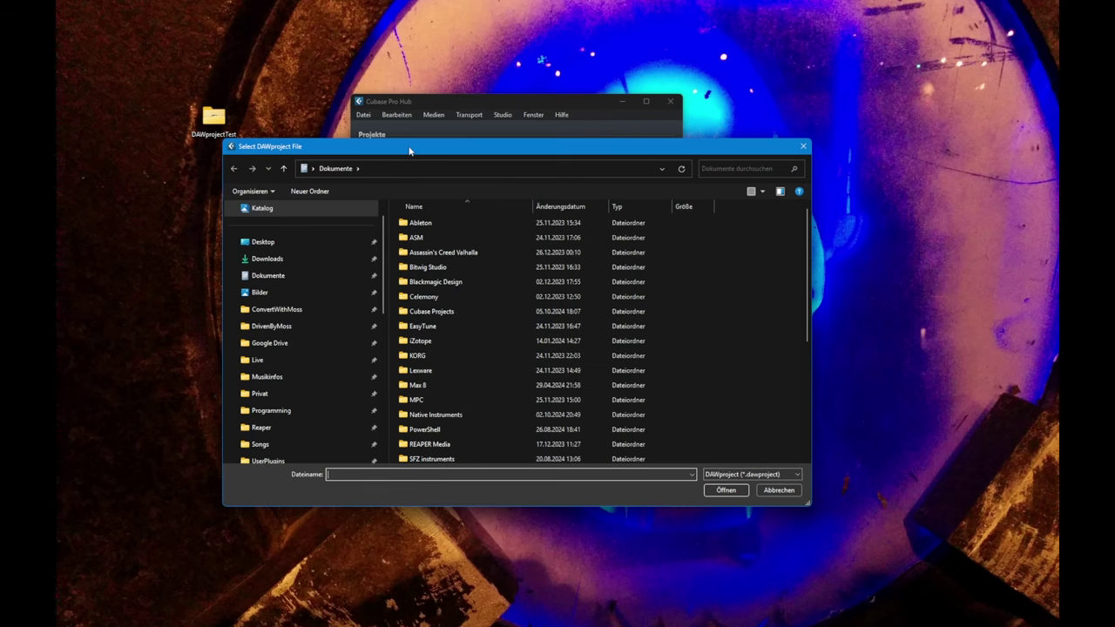
Step: Select You.dawproject from Desktop > DAWprojectTest and open it for import
left_click_drag(410, 147, 466, 146)
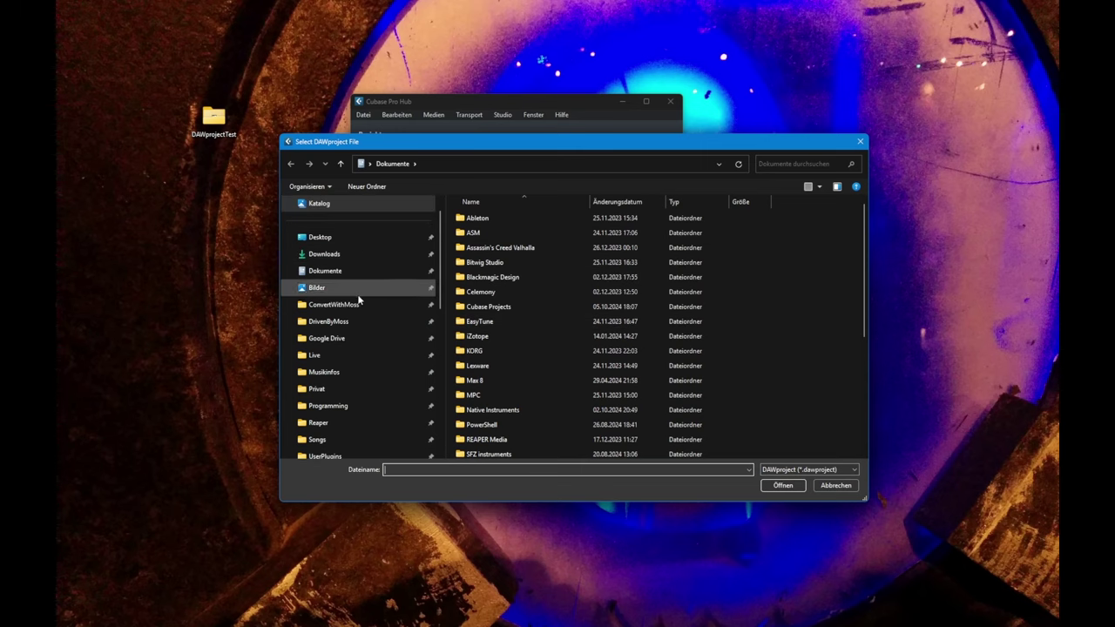
left_click(352, 241)
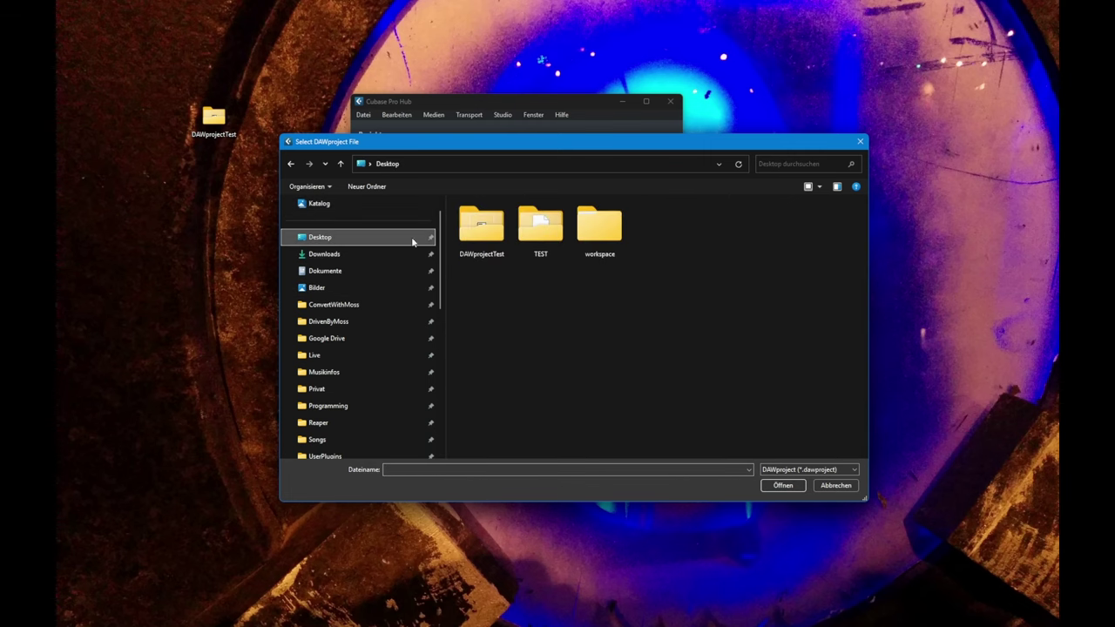
double_click(488, 229)
left_click(490, 233)
left_click(793, 485)
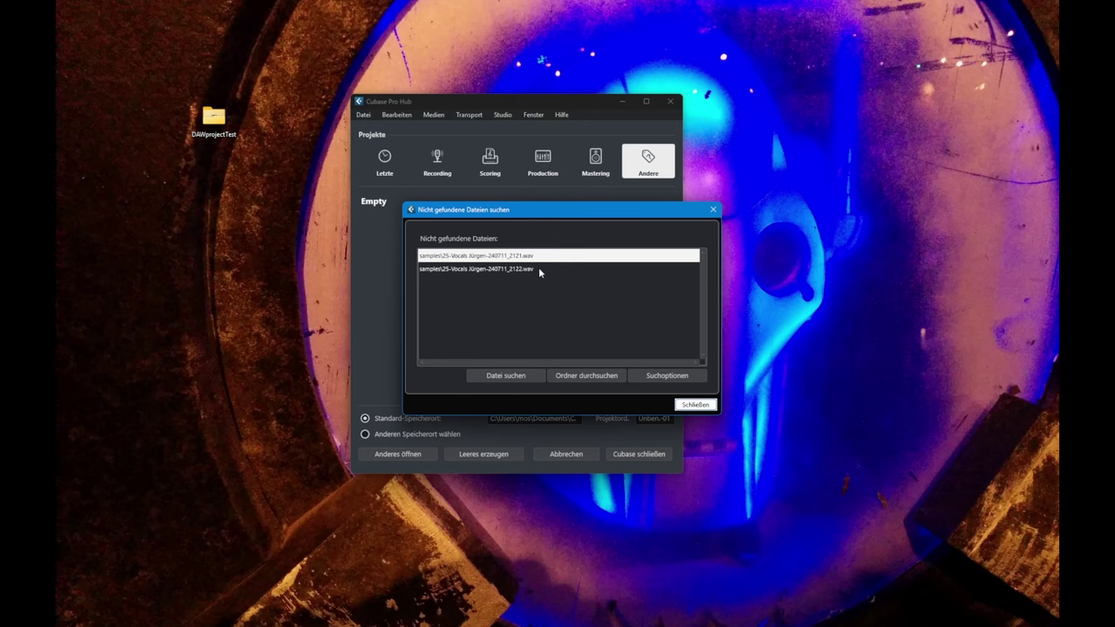
Step: Close the 'Nicht gefundene Dateien suchen' notice about the two missing vocal WAV samples
left_click(694, 405)
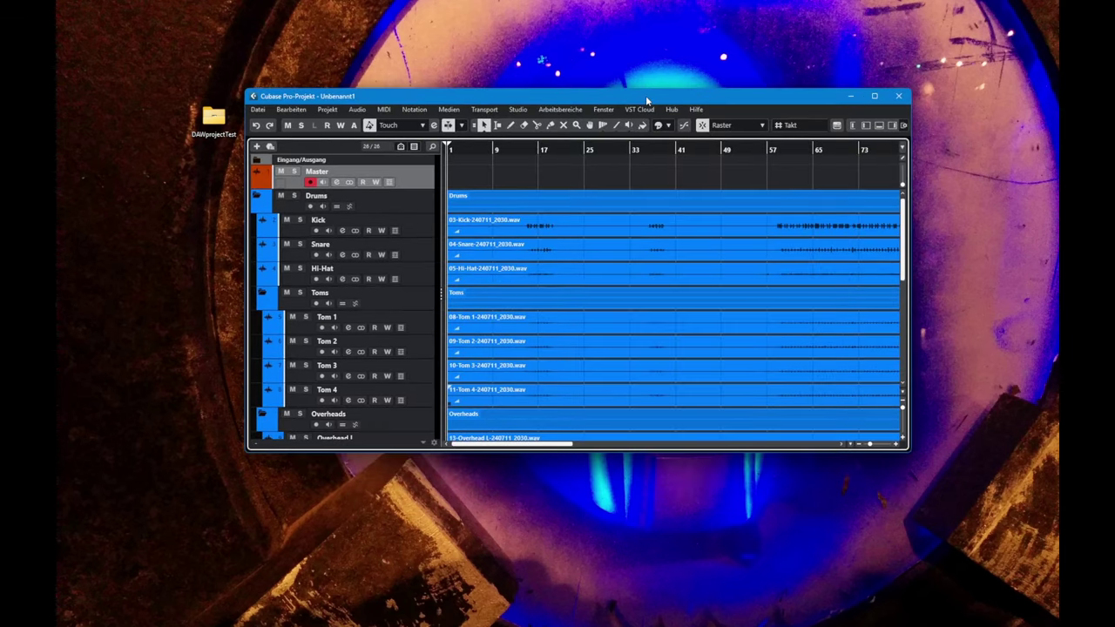
Step: Maximize the project window, zoom out to the full song, and scroll down to the Reverb and Delay tracks
double_click(646, 95)
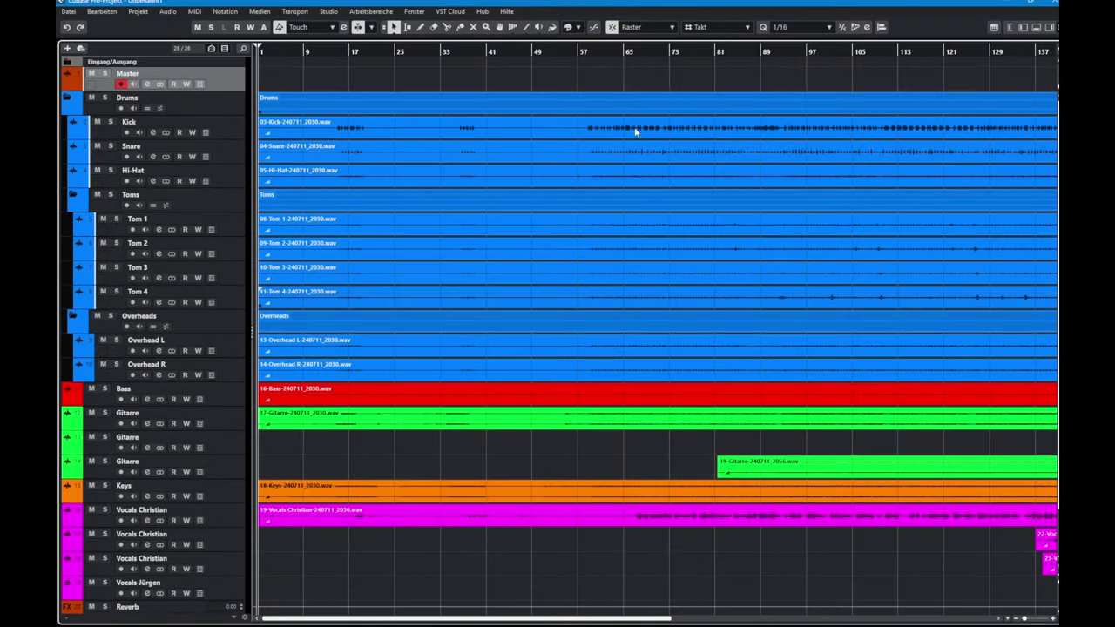
key("g")
key("g")
key("g")
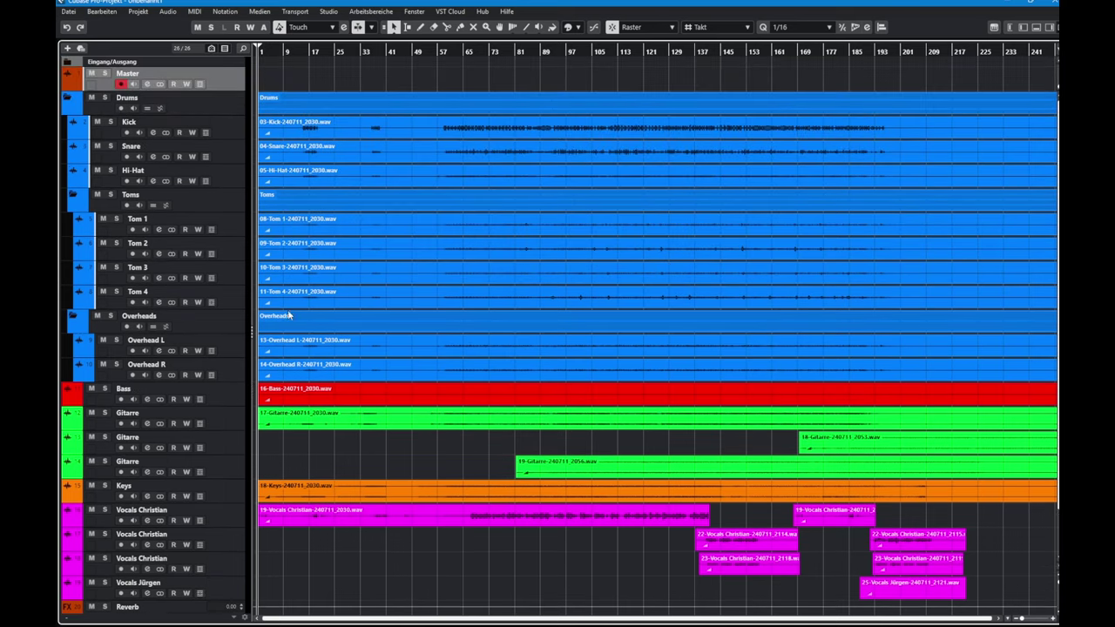
scroll(681, 270, "down", 2)
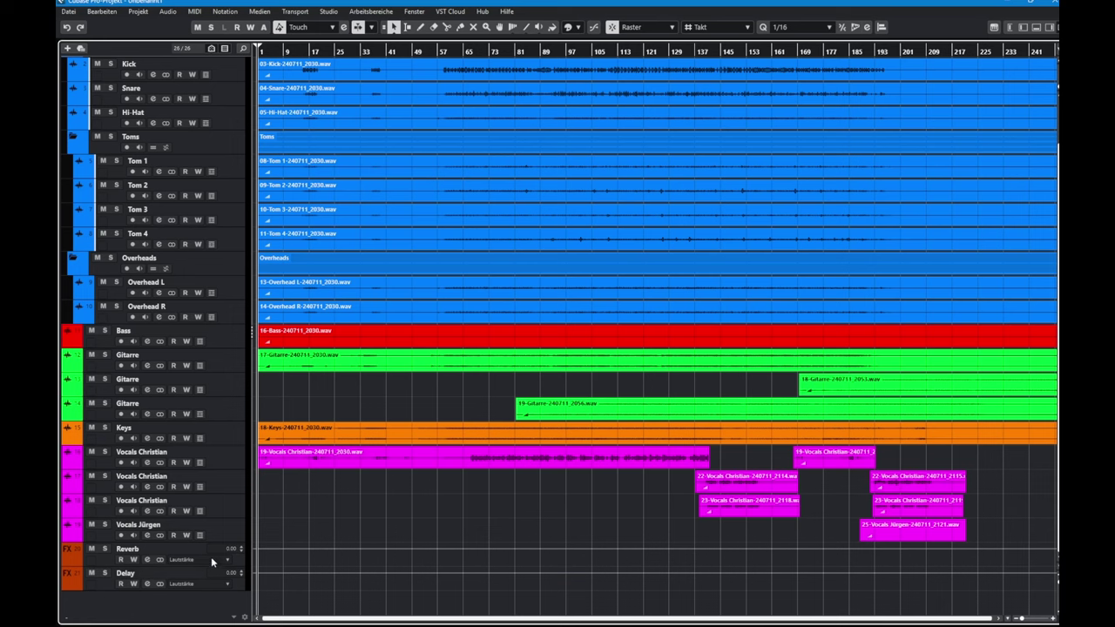
left_click(147, 560)
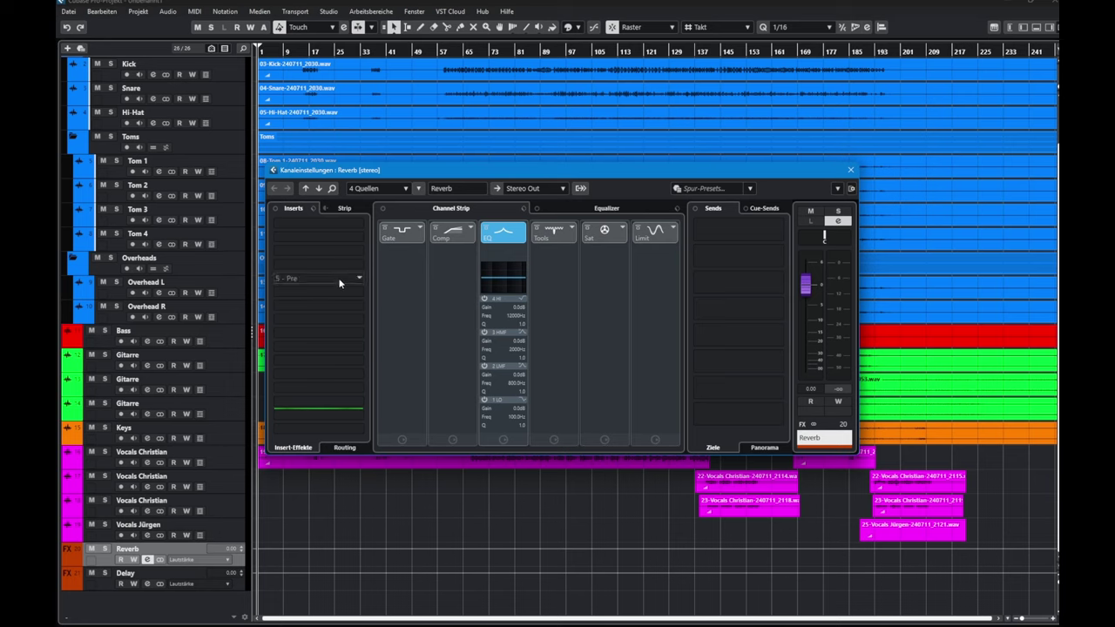
left_click(285, 449)
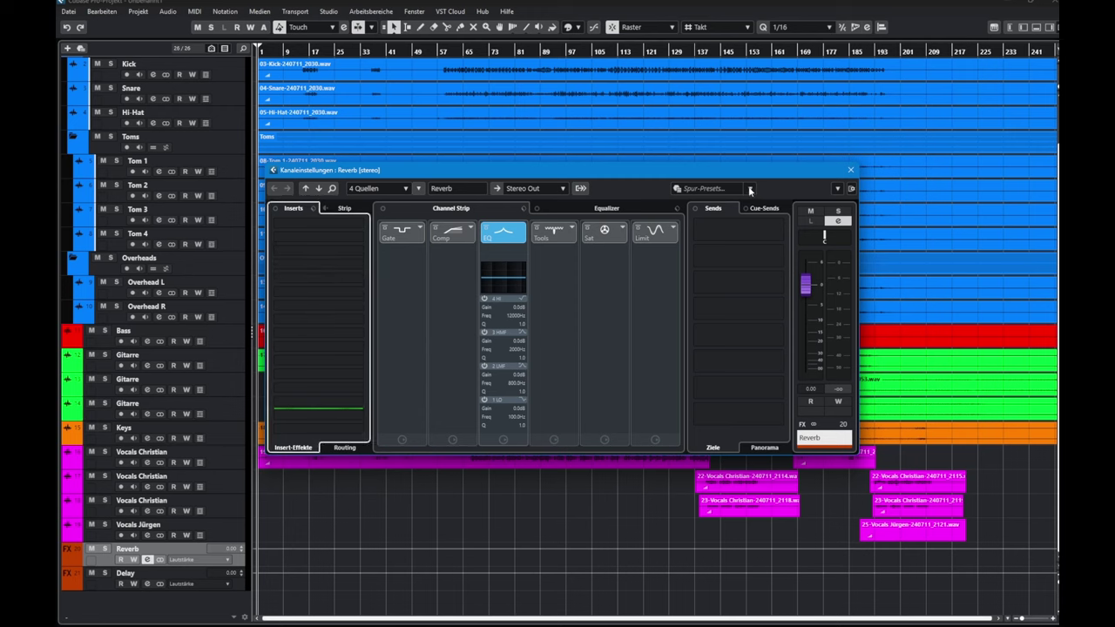
left_click(852, 171)
left_click(90, 587)
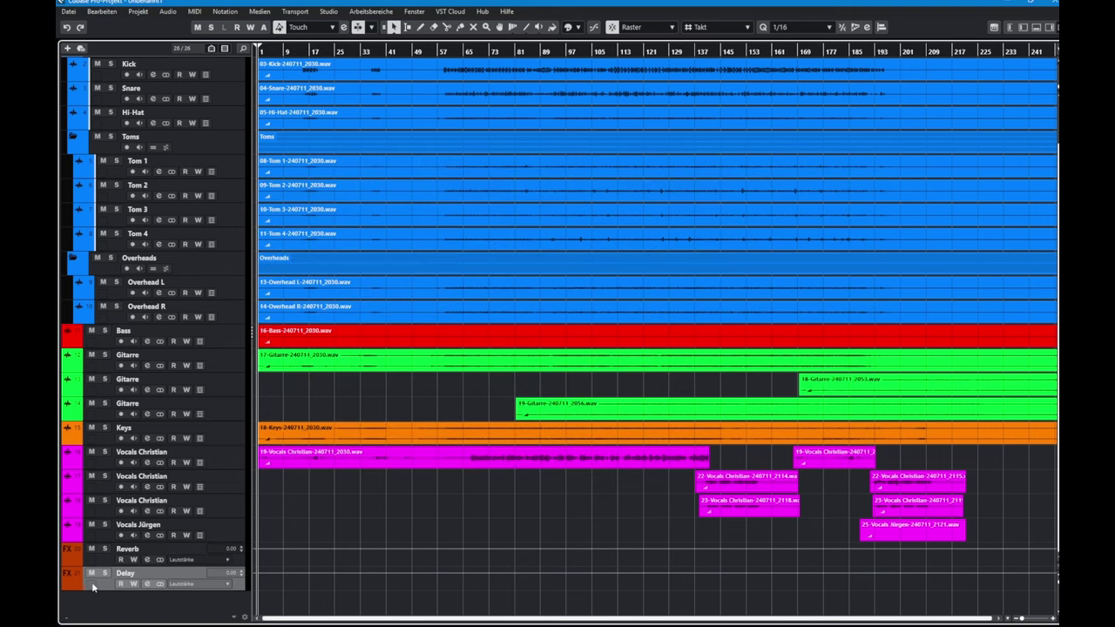
left_click(147, 584)
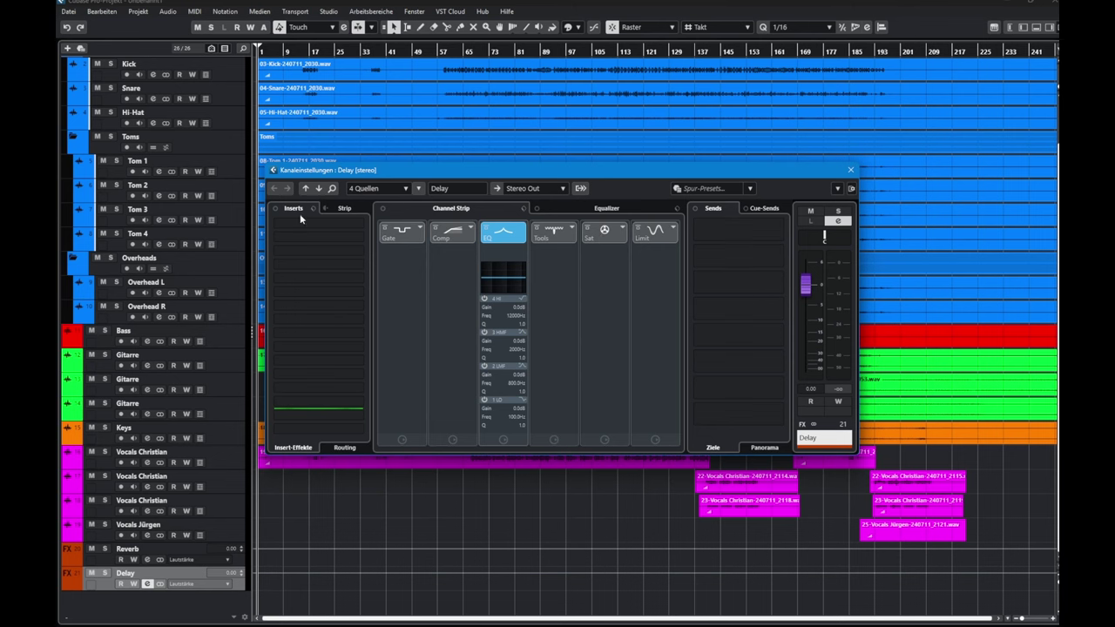
left_click(850, 171)
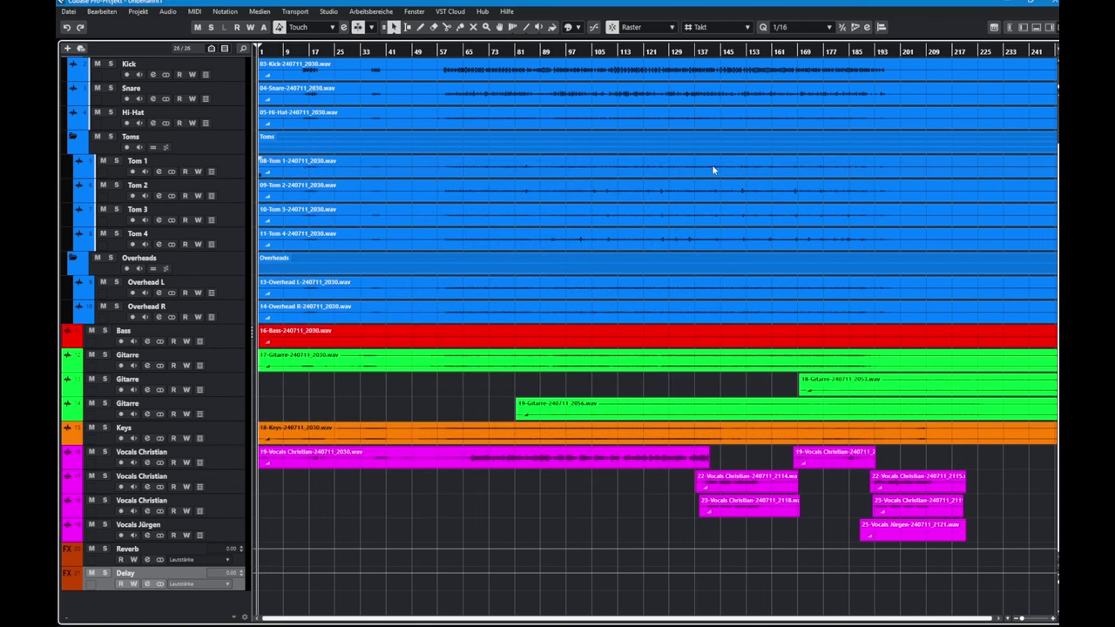
Step: Zoom in around the playhead, play from about bar 158, and scroll the arrangement horizontally
left_click_drag(705, 55, 714, 52)
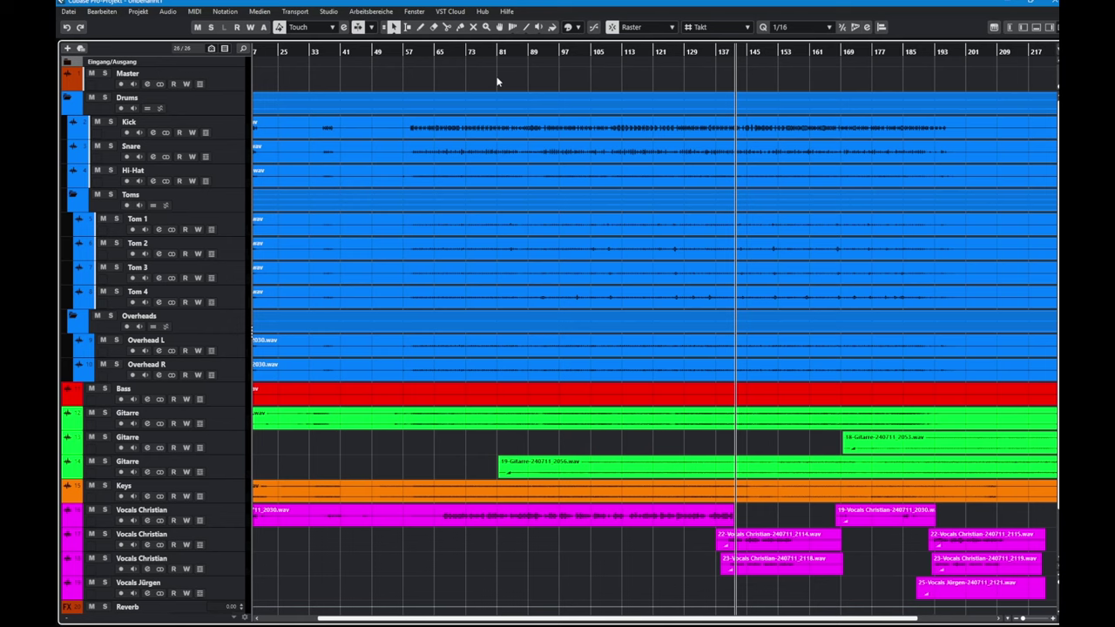
double_click(810, 50)
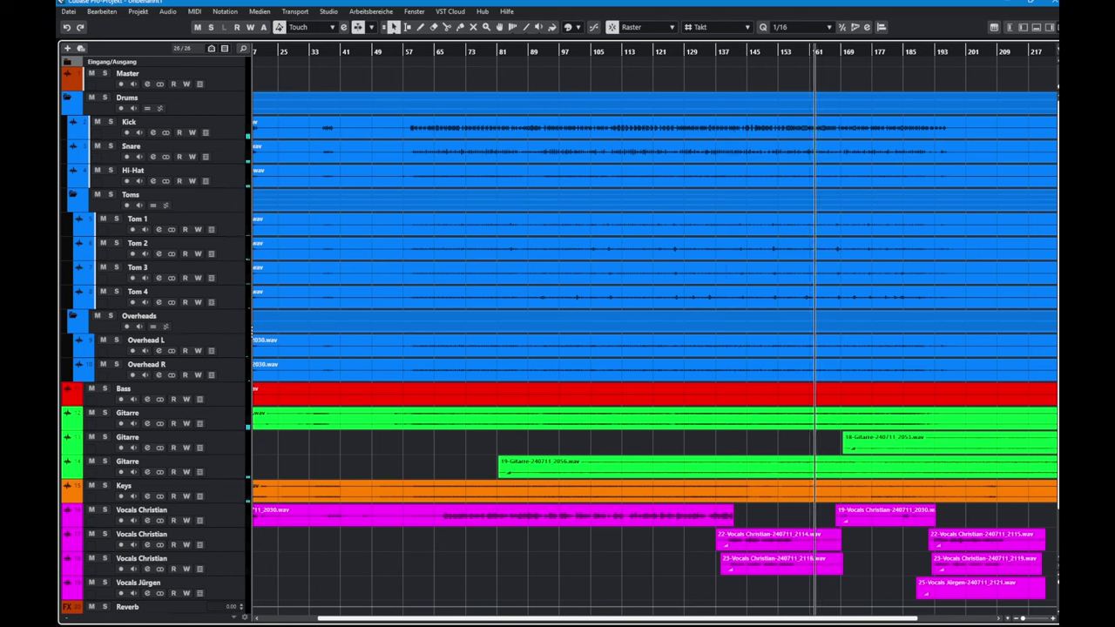
left_click_drag(823, 620, 771, 620)
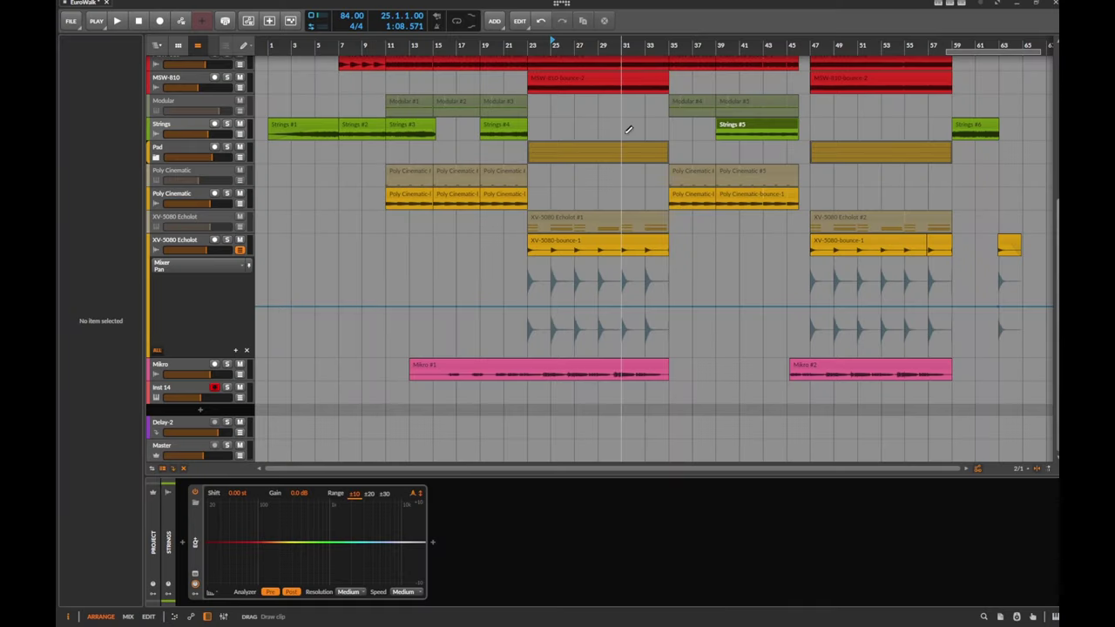
Step: Scroll up the EuroWalk tracks, show the mixer panel (M) and switch to the Mix view (Ctrl+2)
scroll(625, 134, "up", 5)
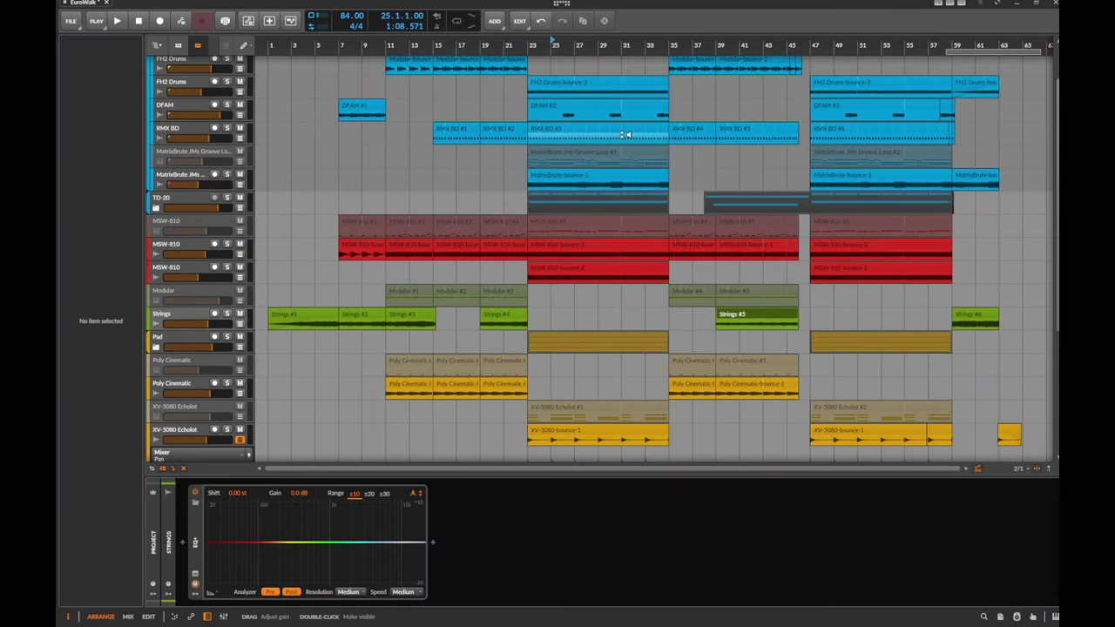
scroll(625, 134, "up", 2)
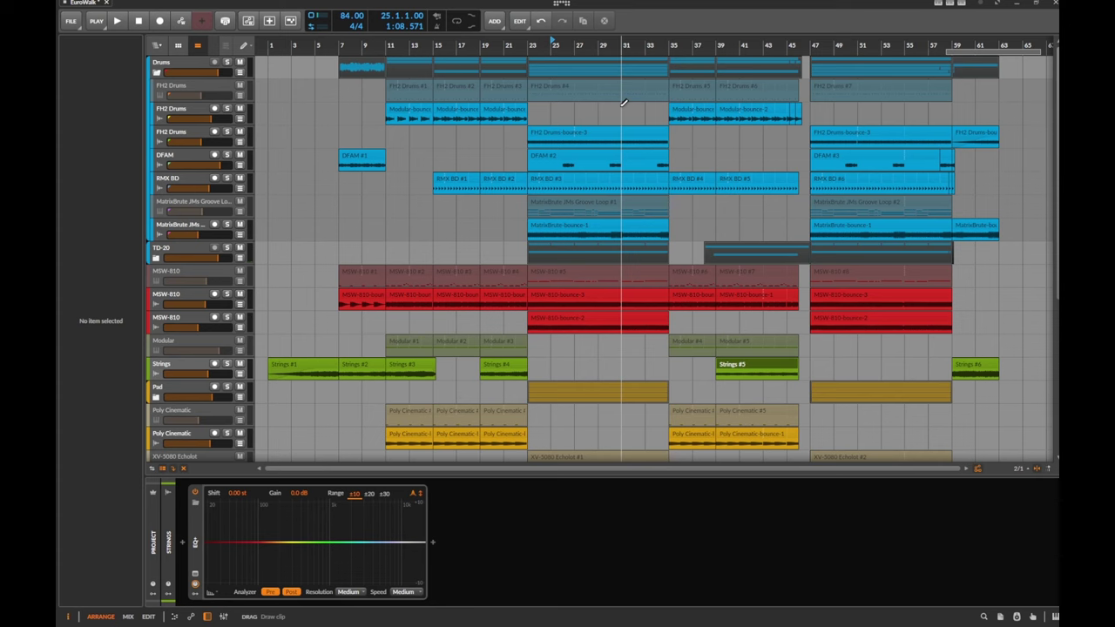
key("m")
key("m")
key("ctrl+2")
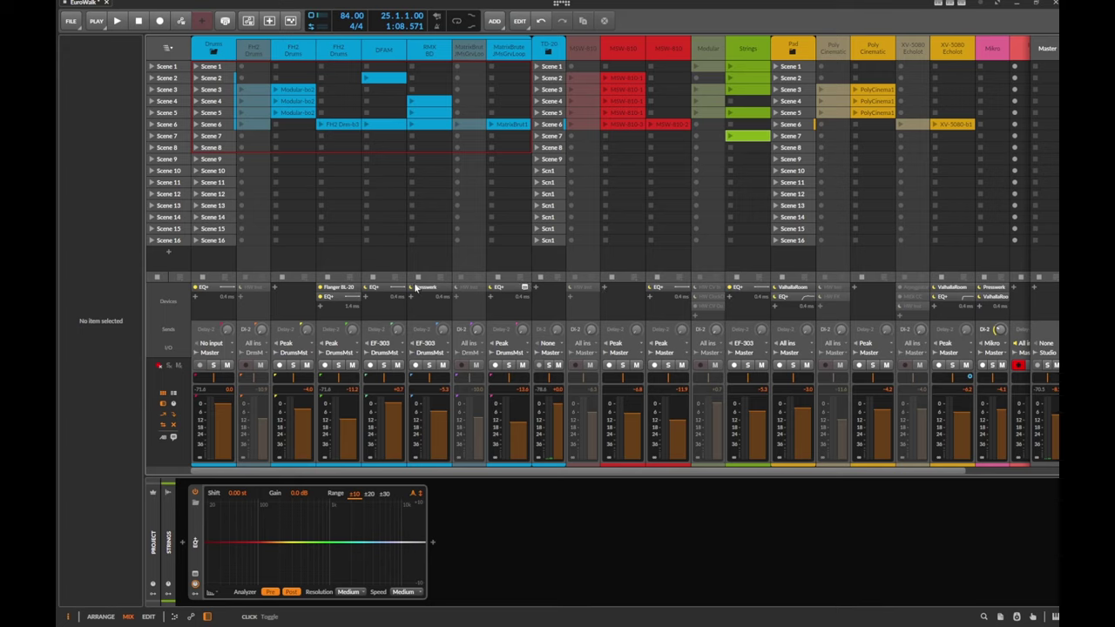
Step: Back in the arrangement, play EuroWalk from around bar 22, then stop playback
key("alt+1")
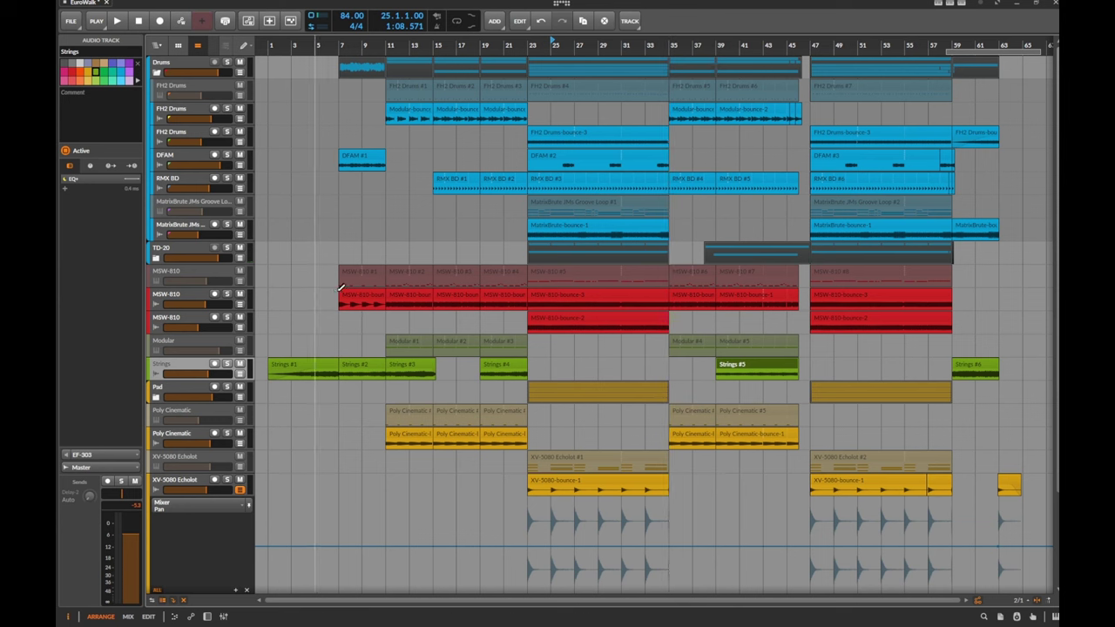
left_click(518, 45)
key("space")
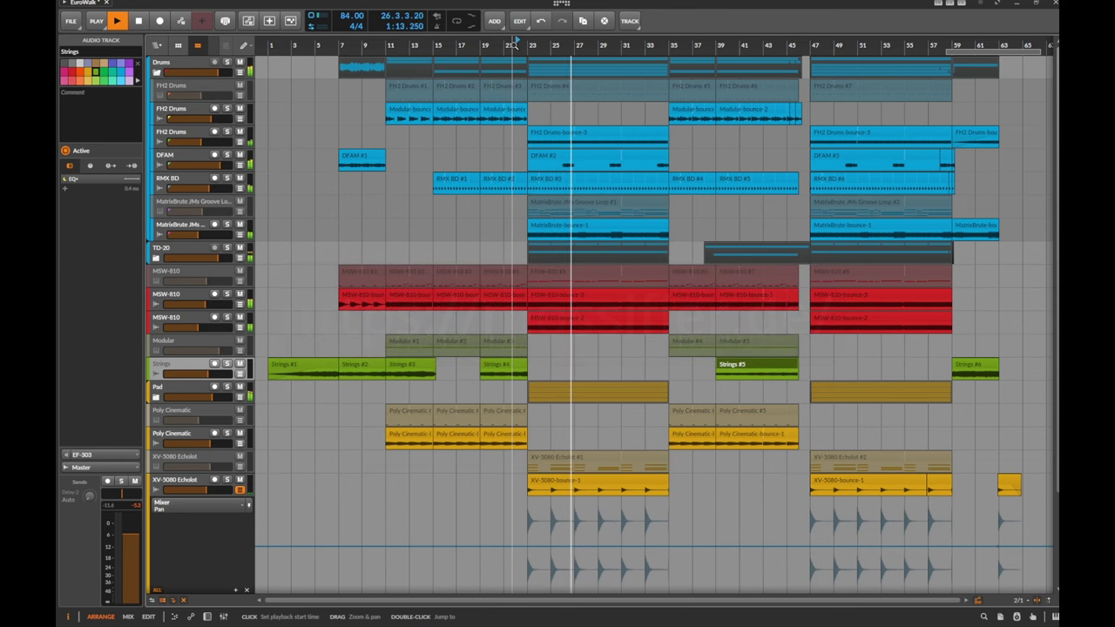
key("space")
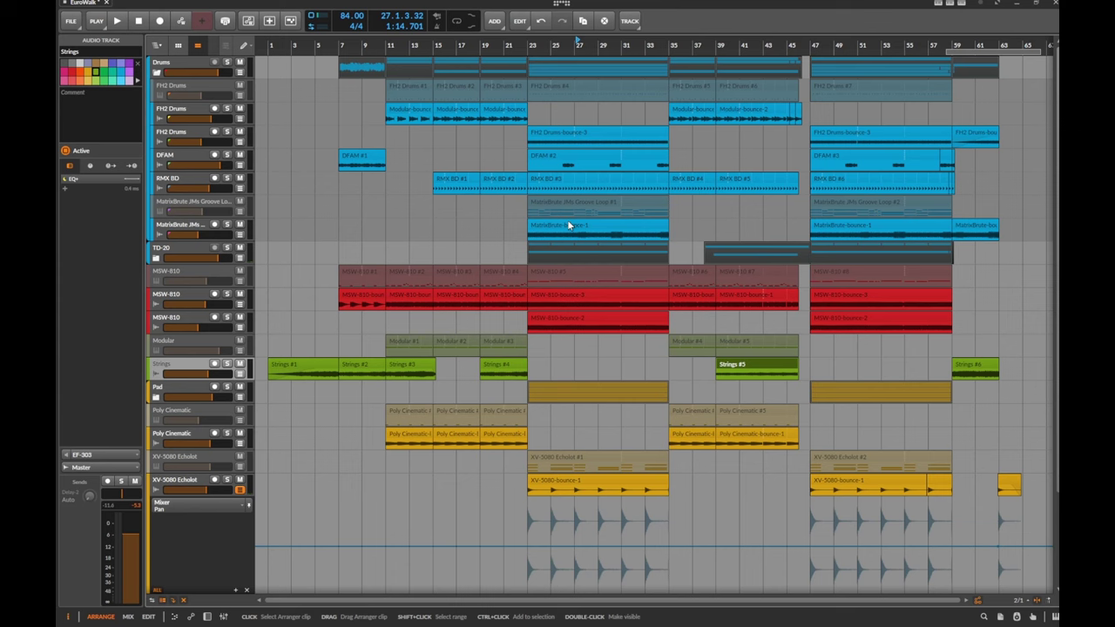
Step: Quit Bitwig Studio by closing the EuroWalk window and answering the Save Project prompt
left_click(71, 20)
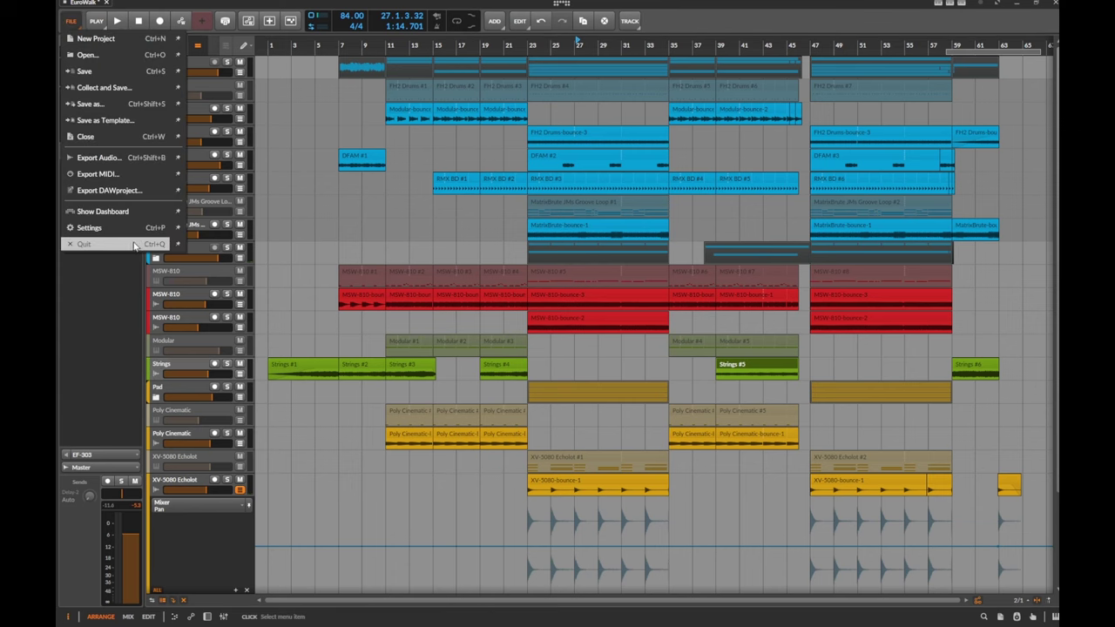
left_click(96, 283)
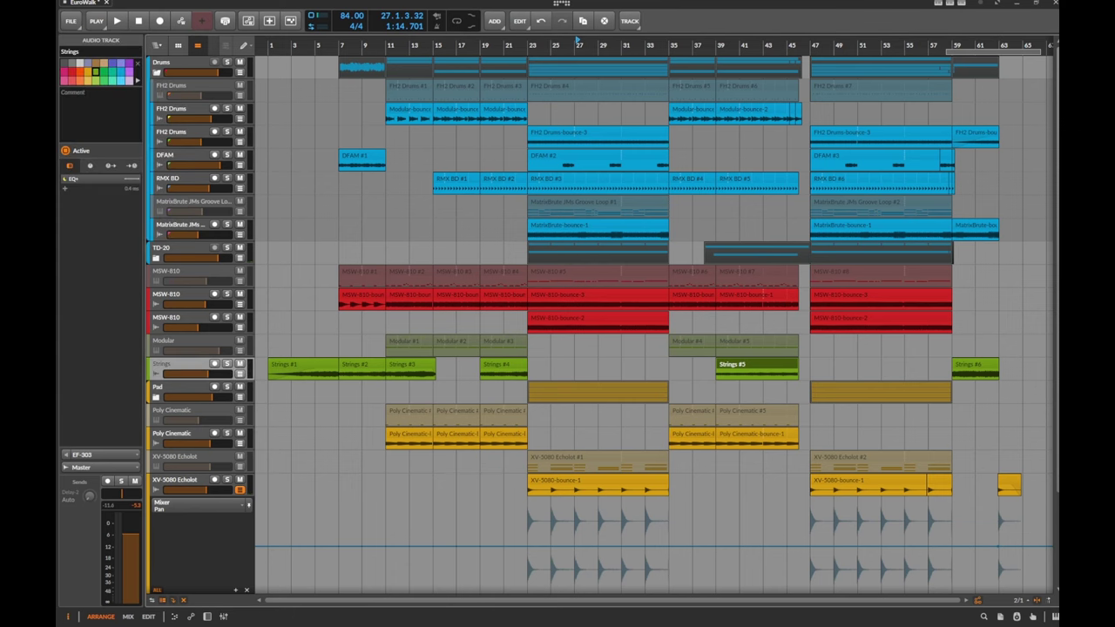
left_click(1054, 4)
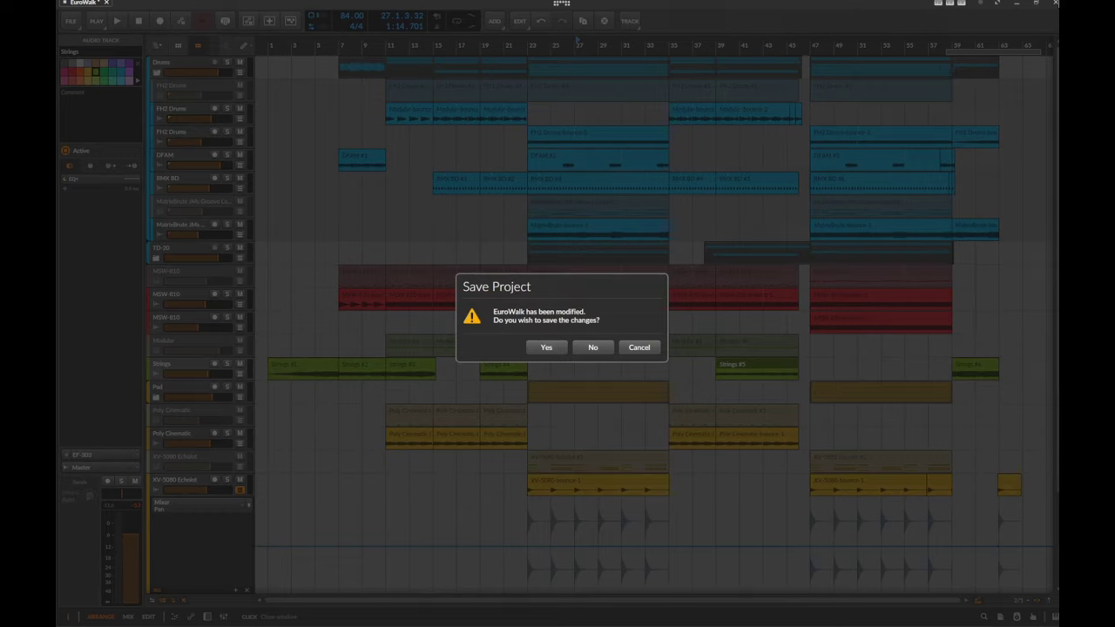
left_click(603, 346)
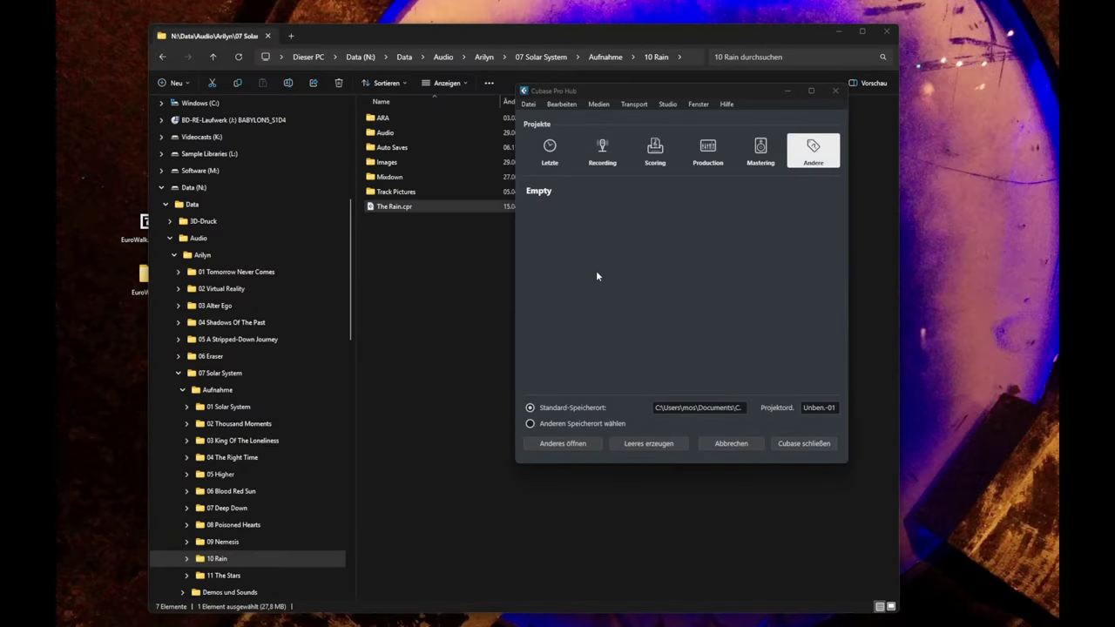
Step: Start a DAWproject import from the Cubase Pro Hub's file options
left_click(533, 107)
left_click(529, 106)
mouse_move(638, 244)
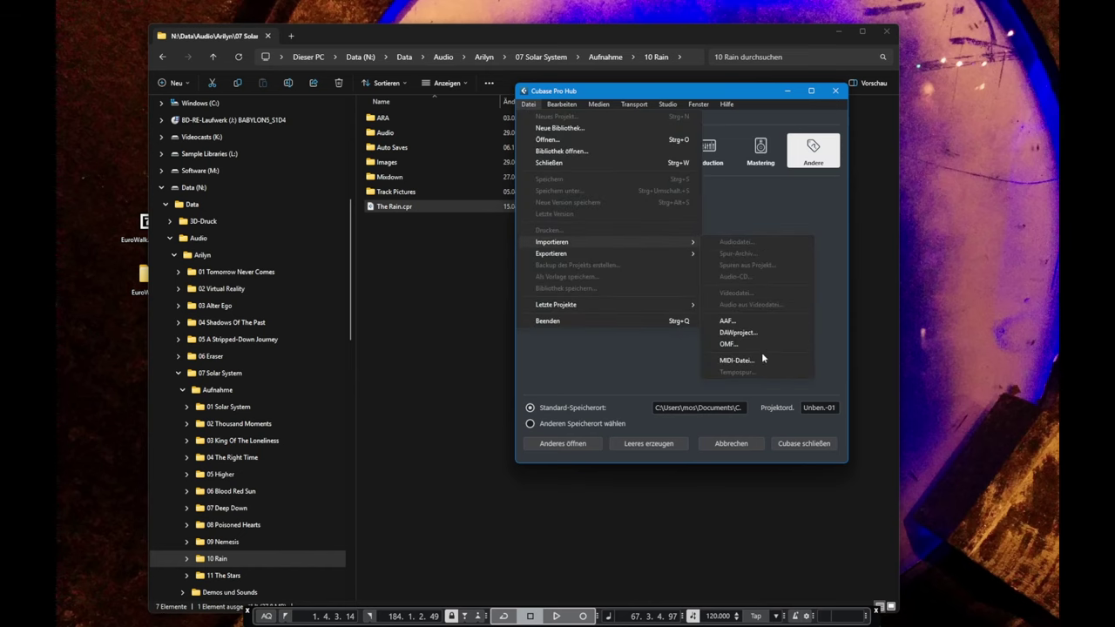
left_click(771, 332)
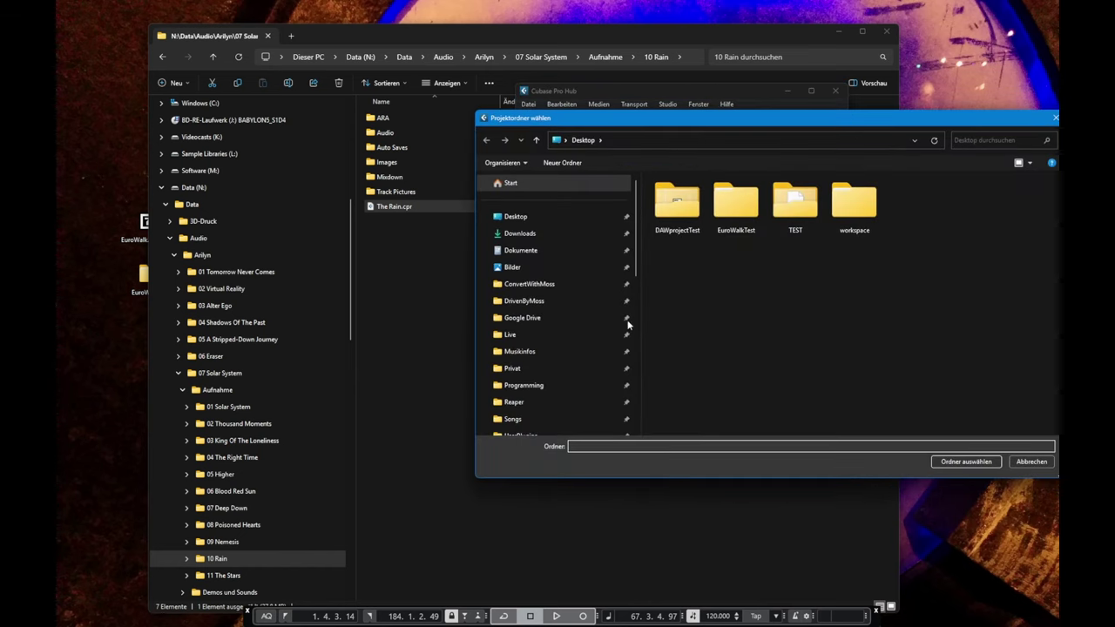
Step: Use EuroWalkTest as the project folder and open EuroWalk.dawproject from the Desktop
double_click(736, 210)
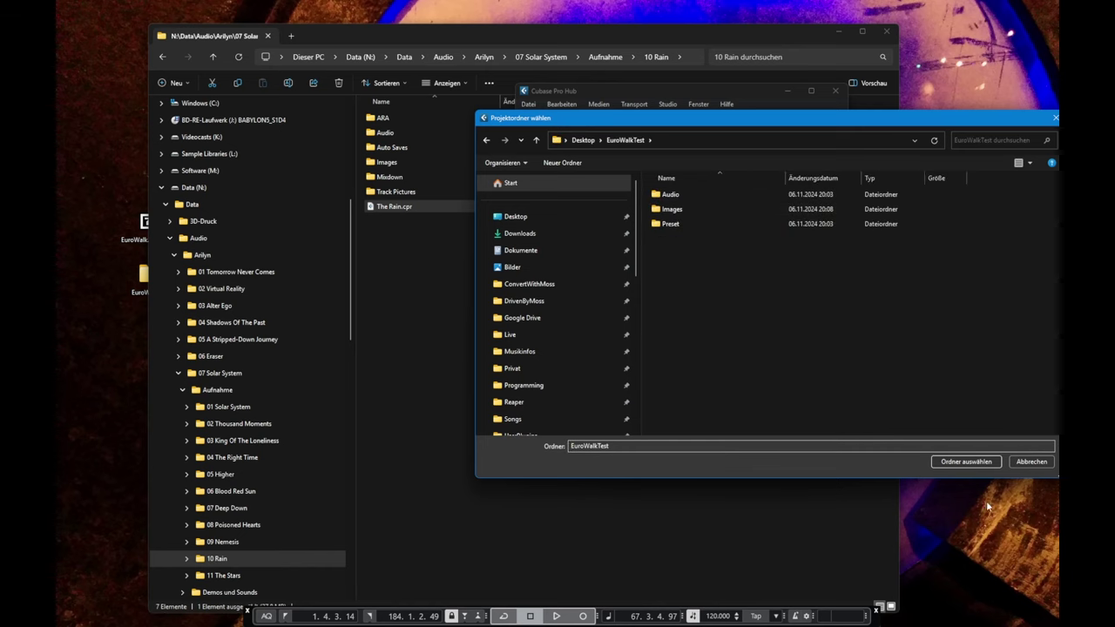
left_click(967, 461)
left_click(582, 141)
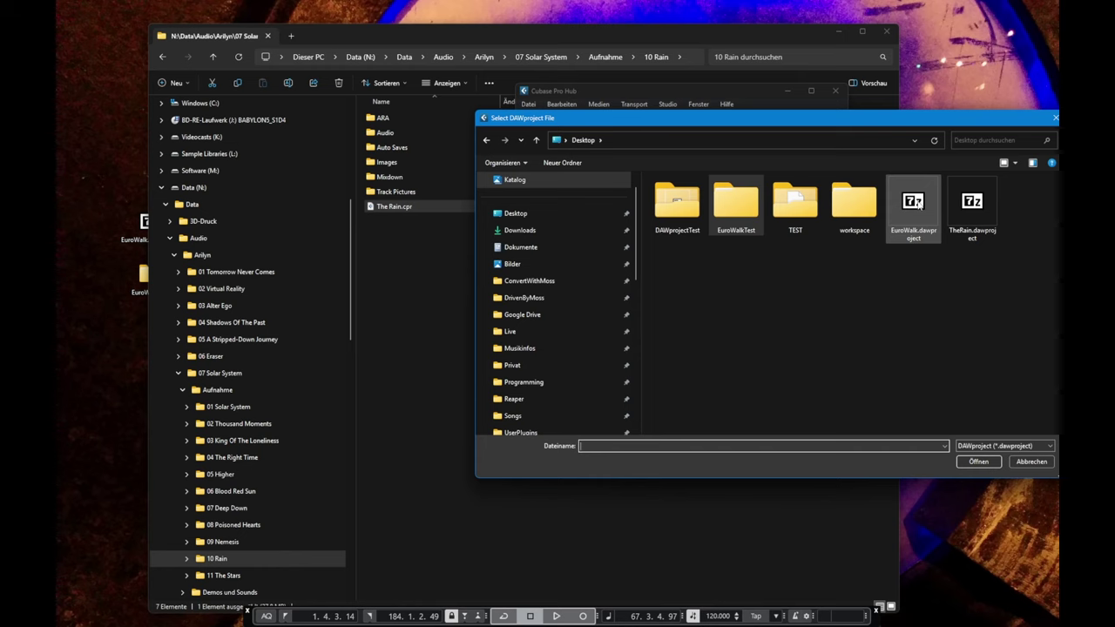
double_click(911, 205)
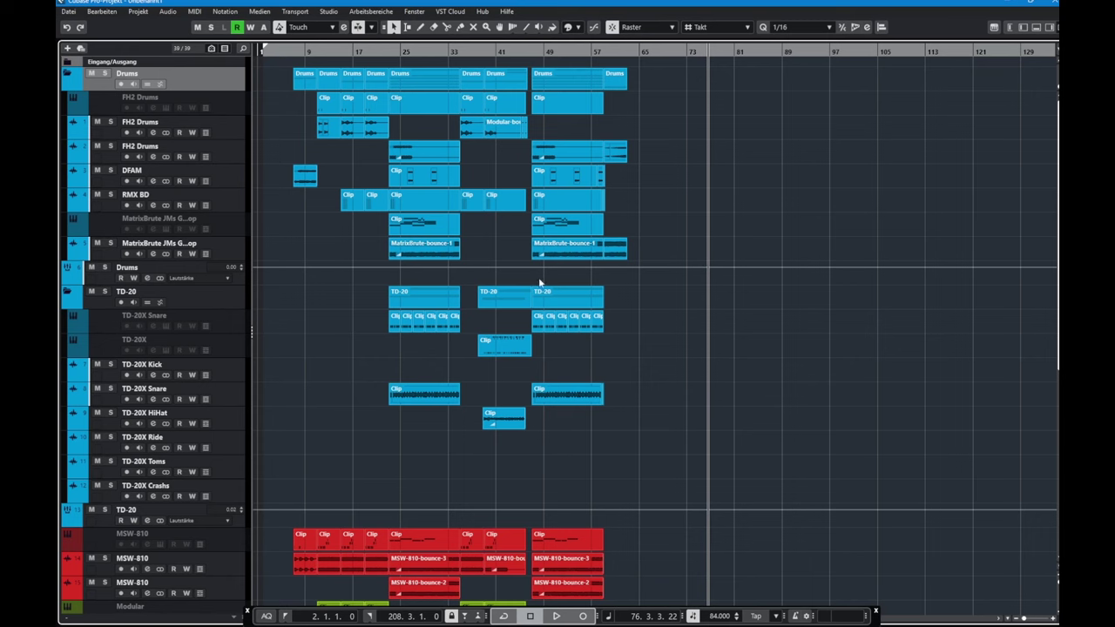
Step: Zoom and scroll the imported EuroWalk tracks, then play from bar 23
scroll(356, 310, "up", 5, "ctrl")
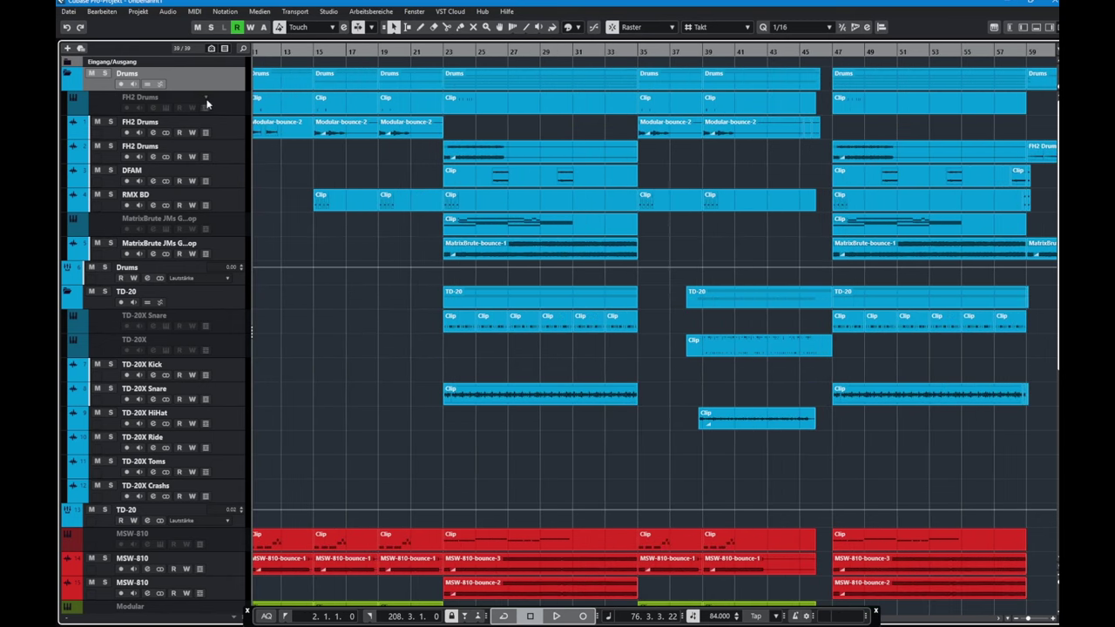
scroll(407, 344, "down", 5)
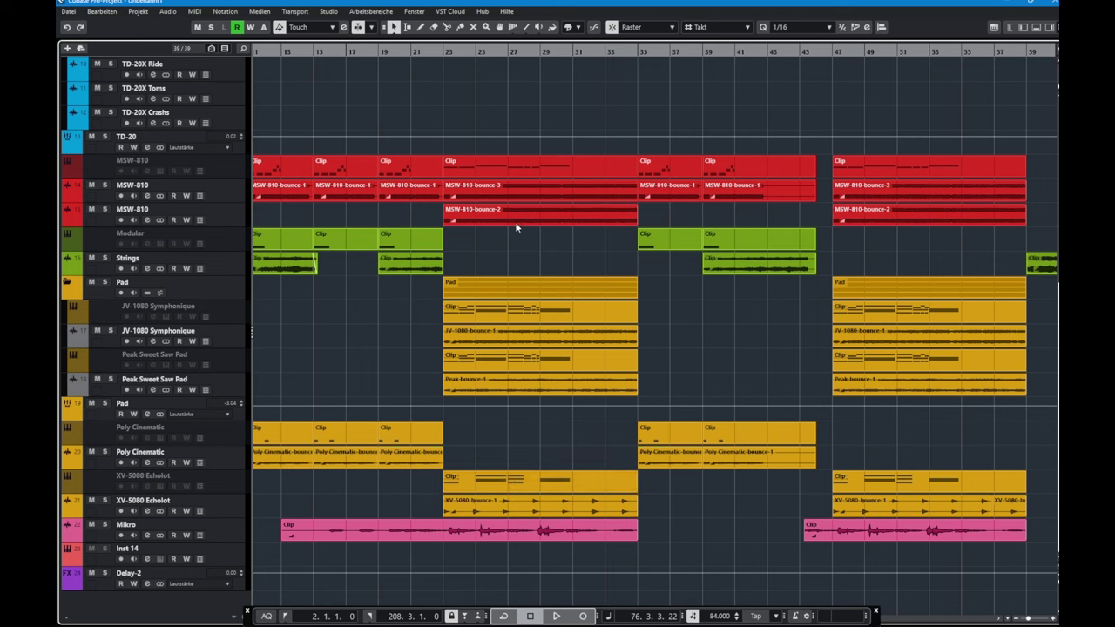
left_click(444, 48)
key("space")
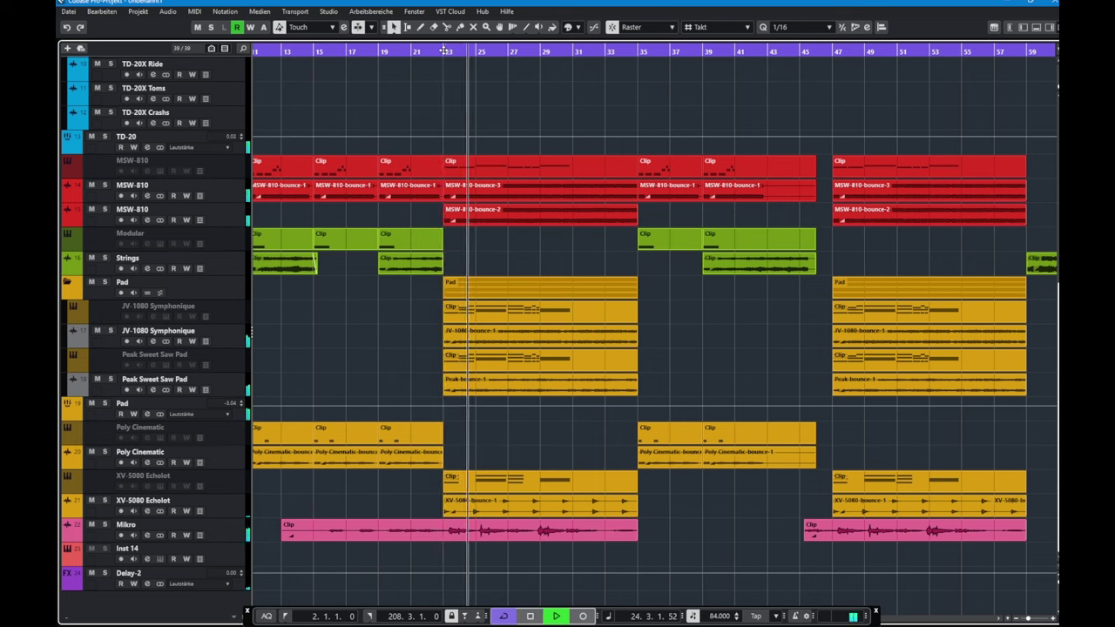
Step: Stop playback, zoom in around the playhead, and relocate to bar 1, then a few bars in
key("space")
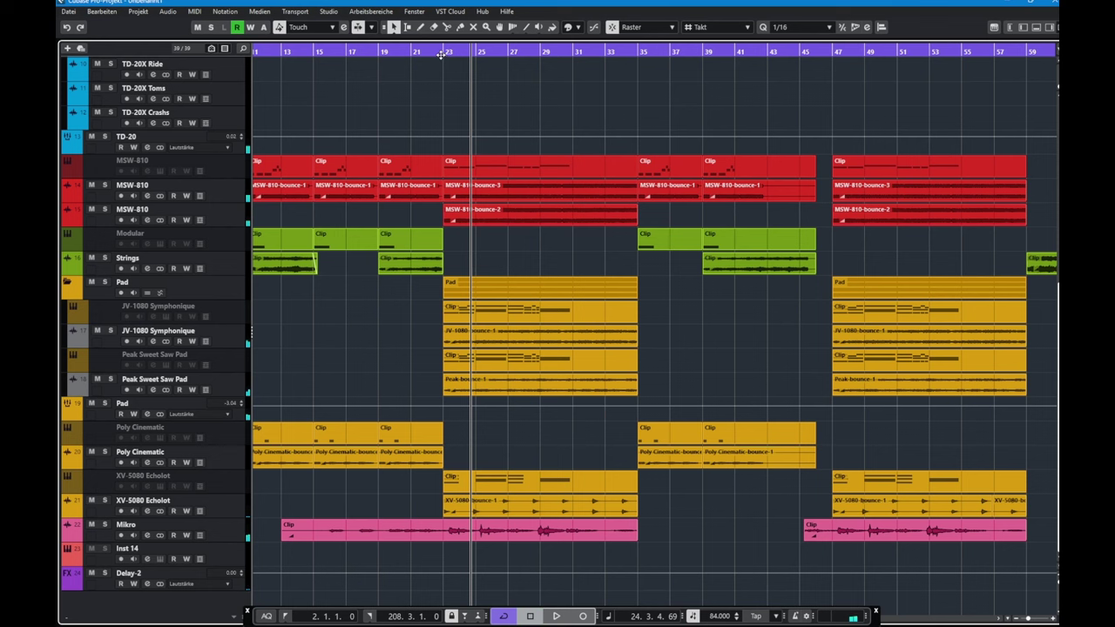
key("h")
key("h")
key("h")
key("h")
key("h")
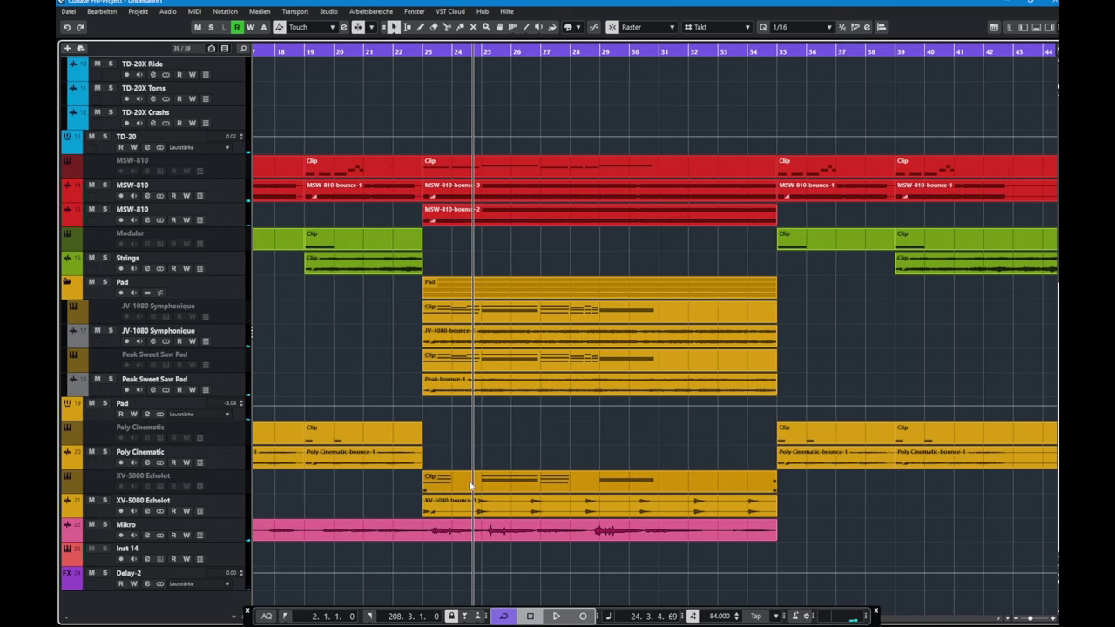
key("h")
key("h")
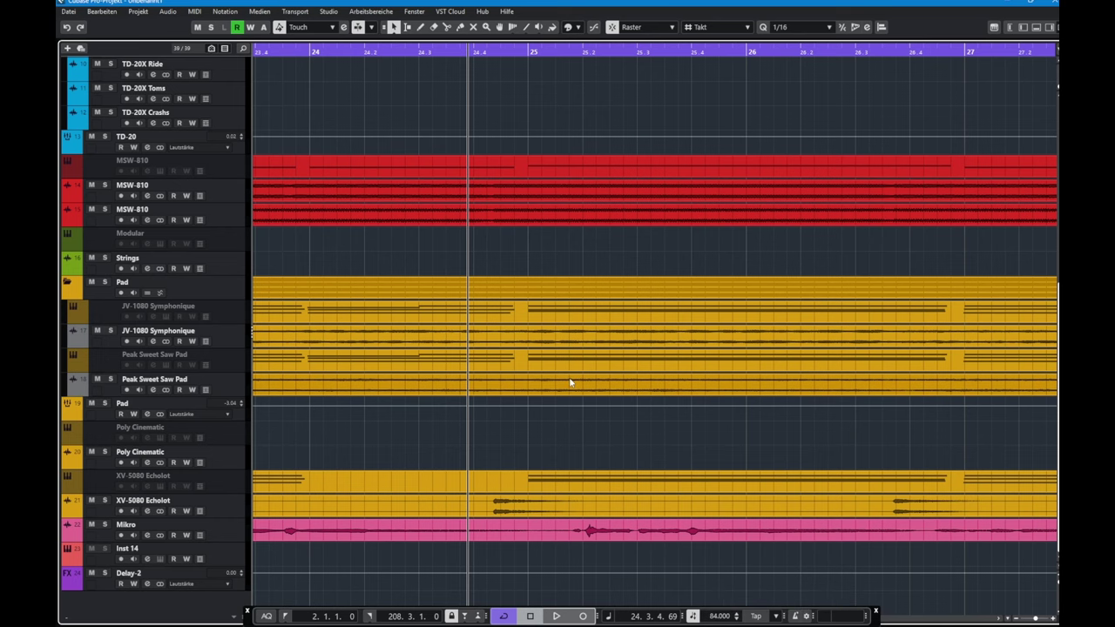
scroll(571, 383, "down", 6)
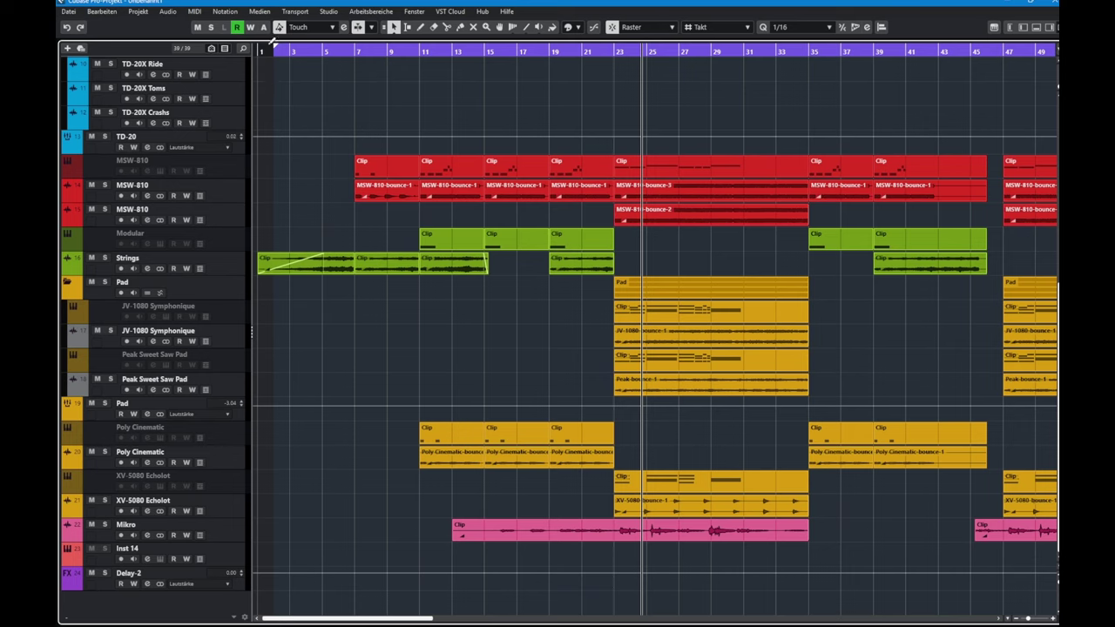
left_click(263, 49)
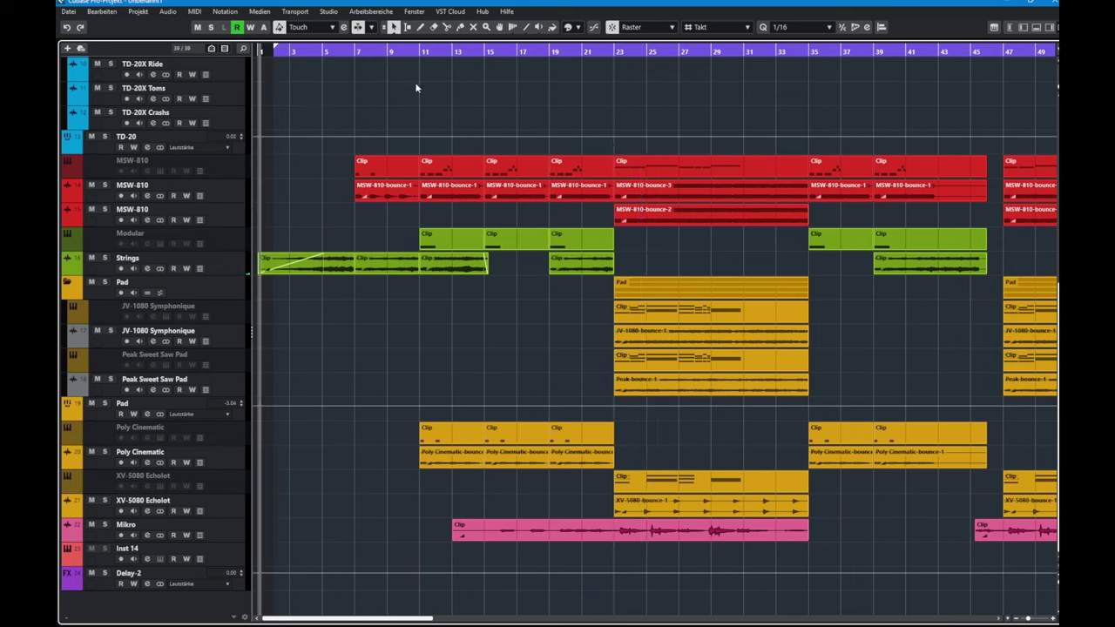
left_click(322, 49)
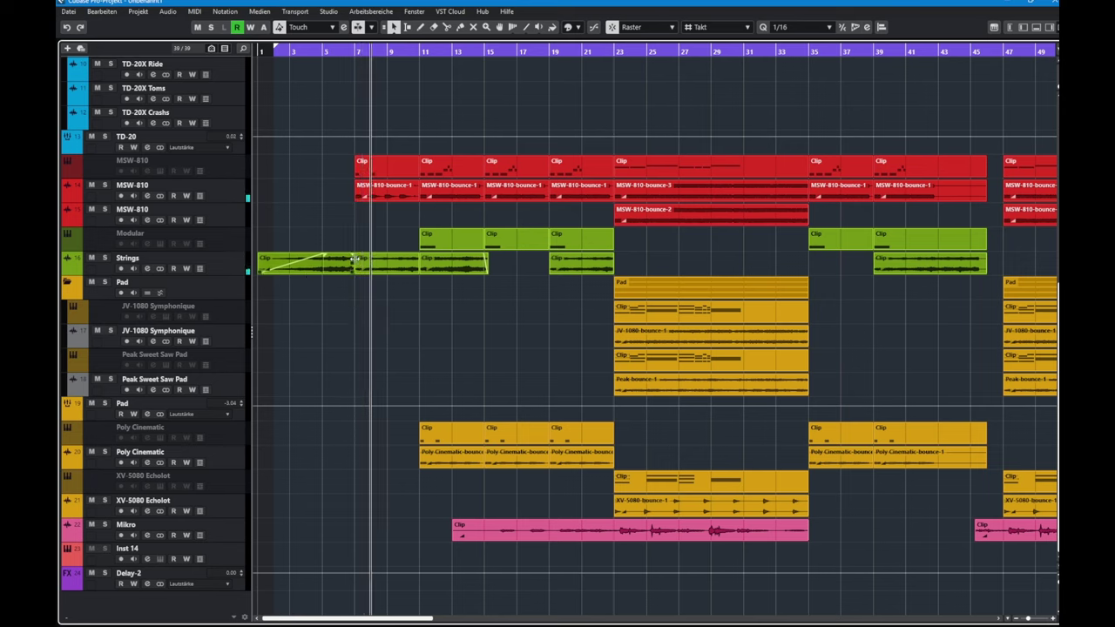
Step: Select and deselect a Pad clip, then open the MixConsole with F3
left_click(643, 371)
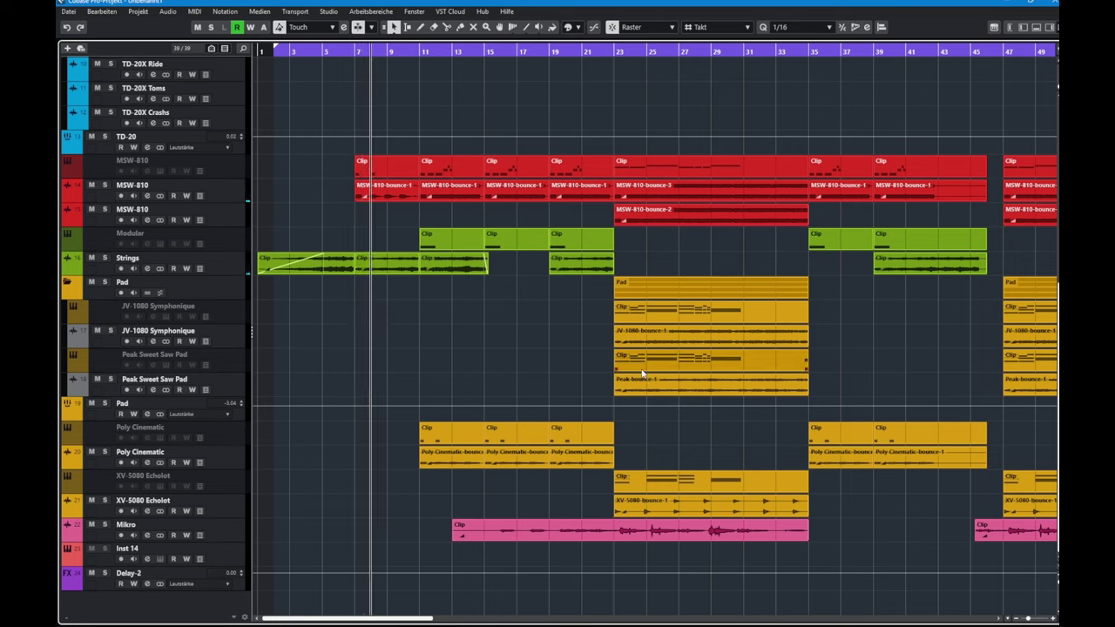
left_click(417, 352)
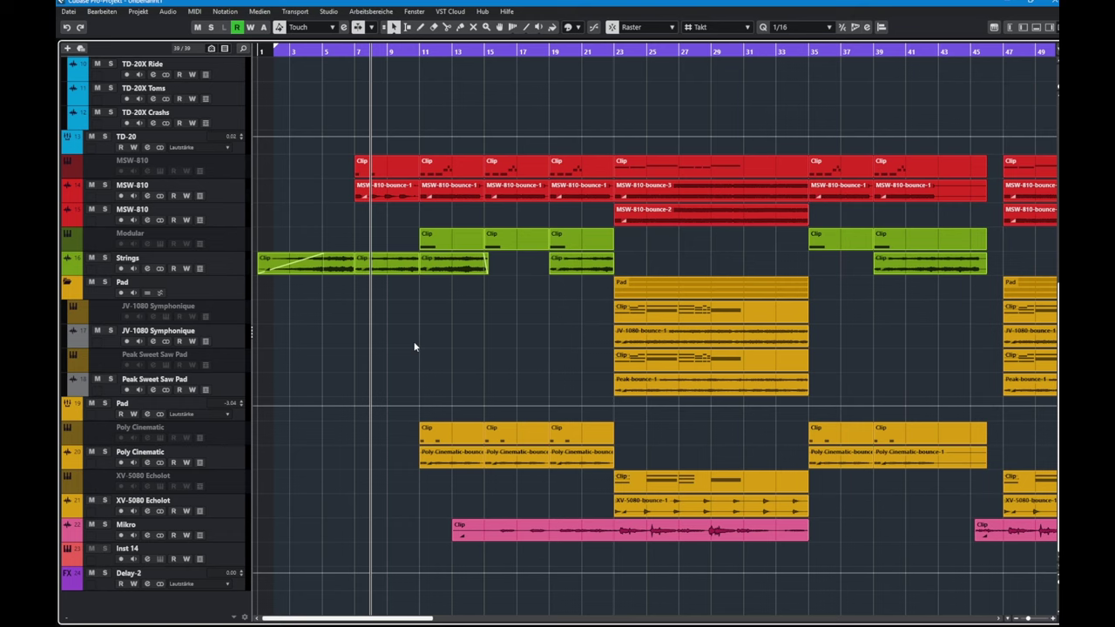
key("F3")
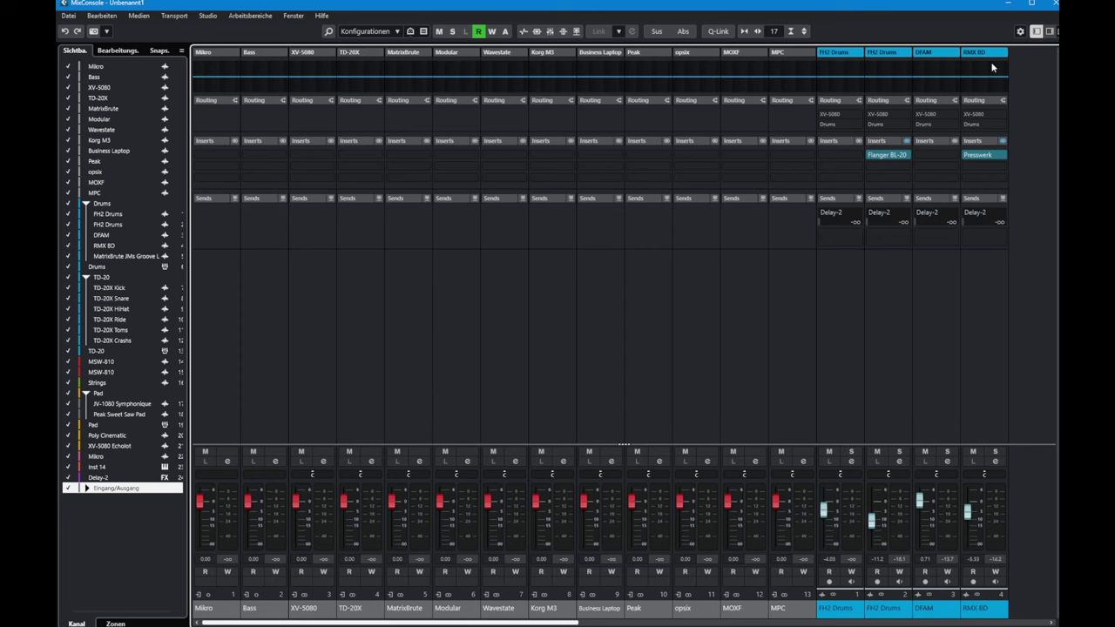
Step: Inspect the Presswerk insert on TD-20X HiHat, then close it and the MixConsole
scroll(932, 321, "right", 5)
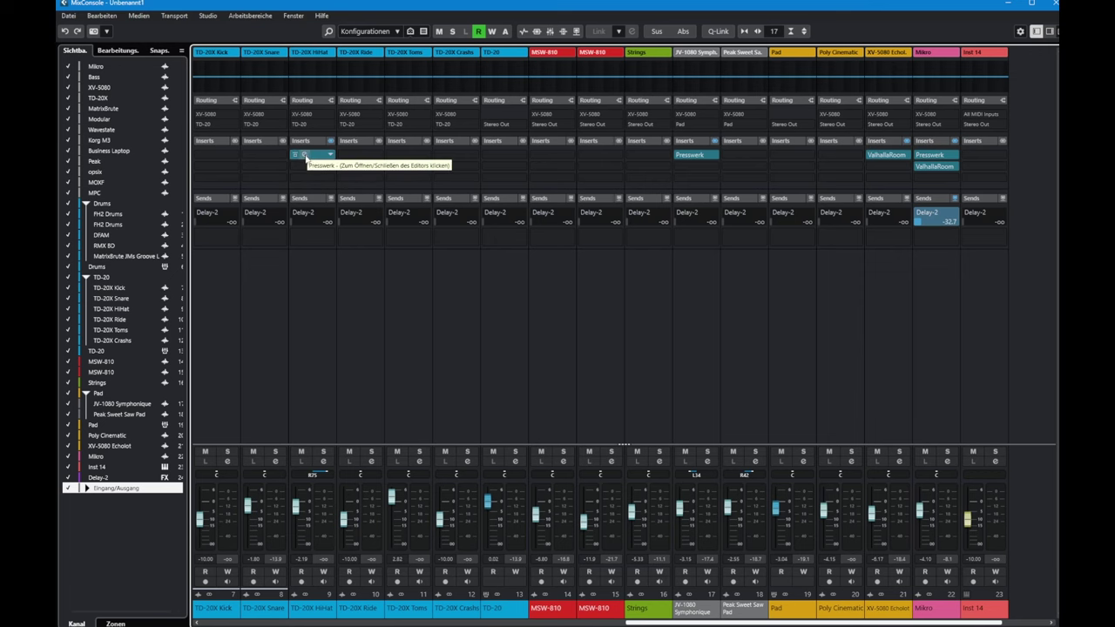
left_click(304, 155)
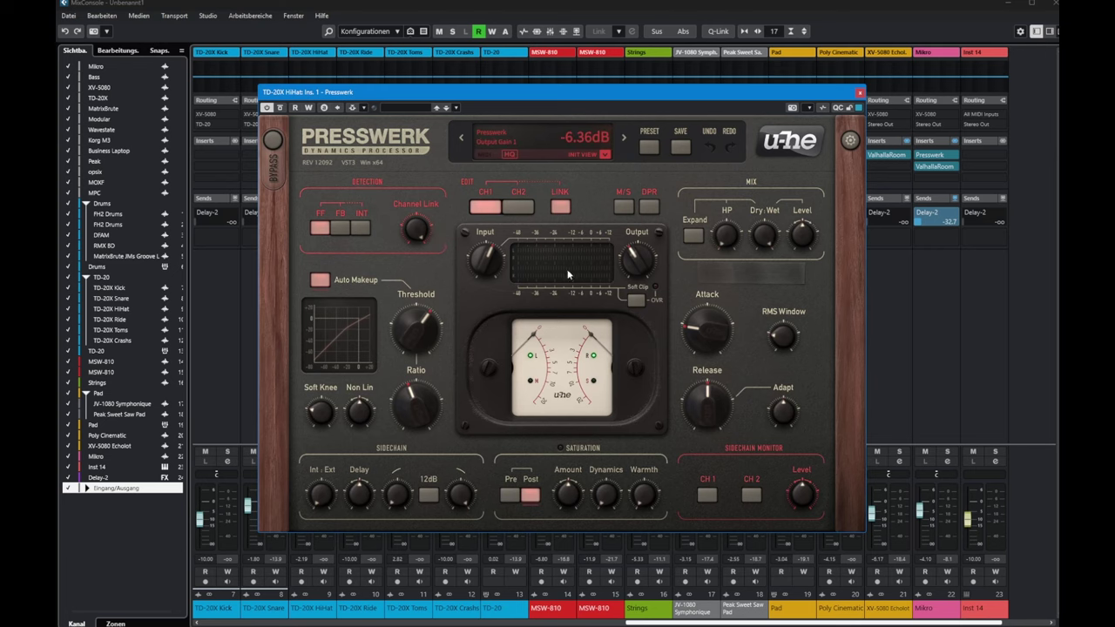
left_click(860, 92)
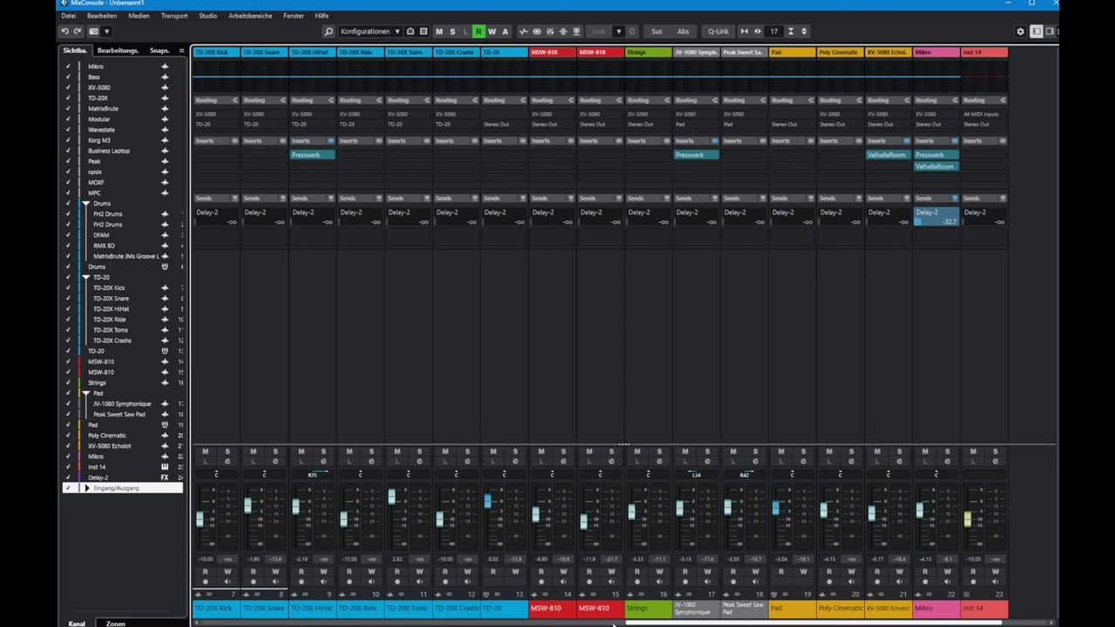
left_click(531, 622)
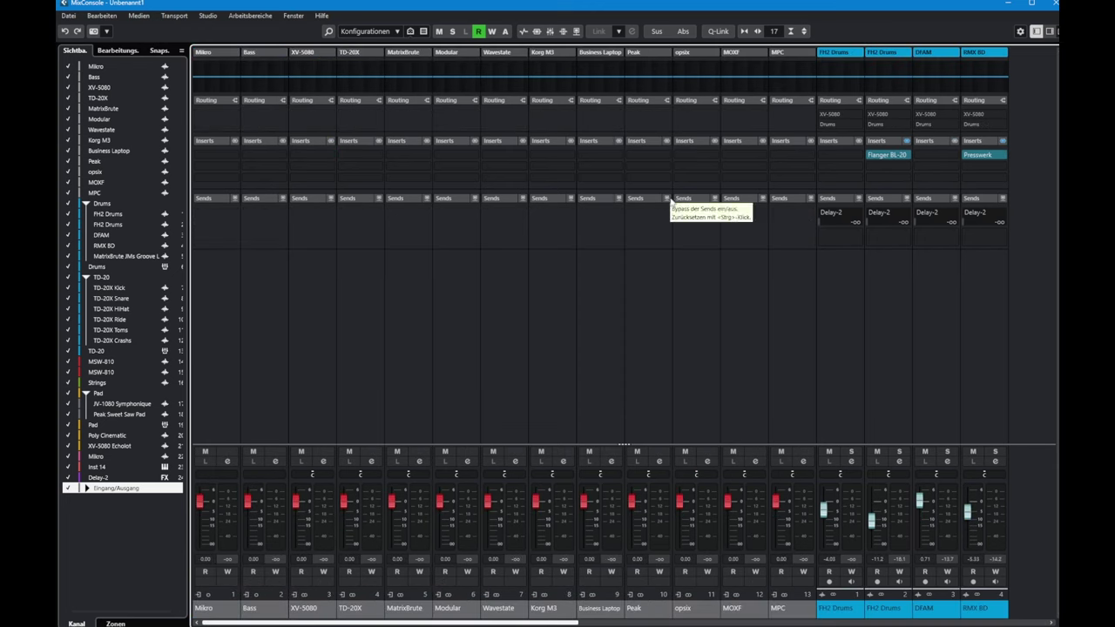
key("F3")
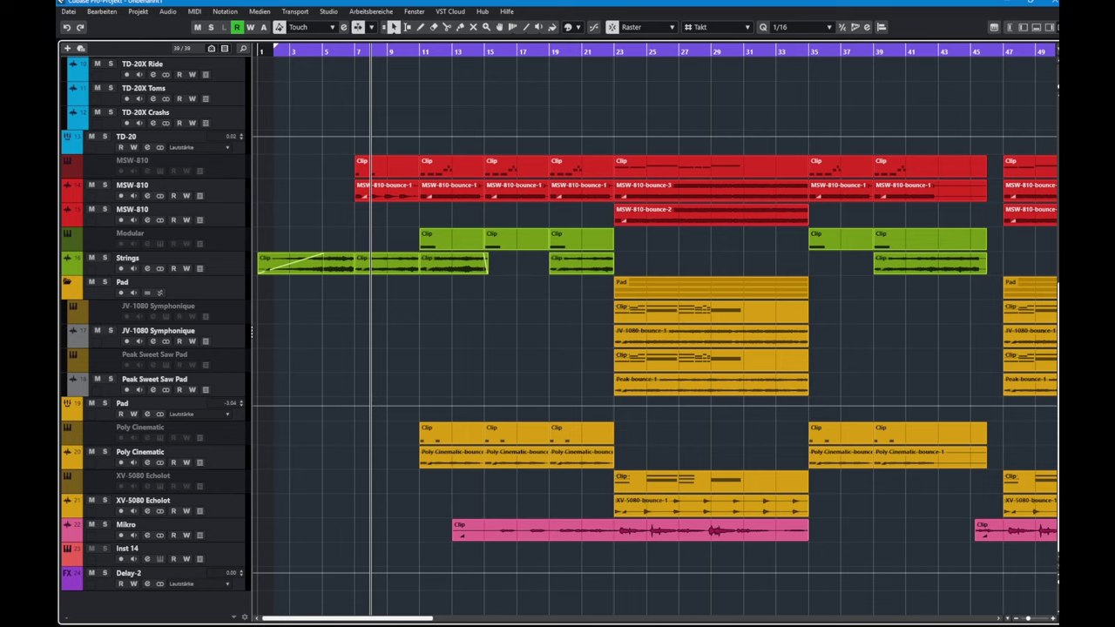
Step: Close the imported project, move the Hub aside and select The Rain.cpr
left_click(69, 11)
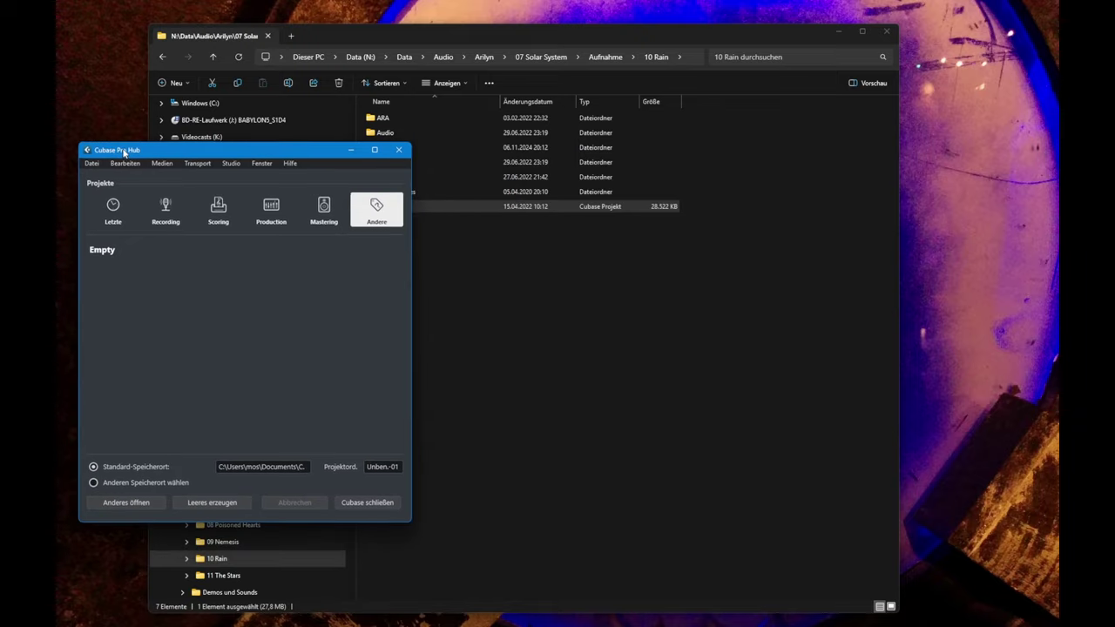
left_click_drag(128, 148, 749, 148)
left_click(406, 208)
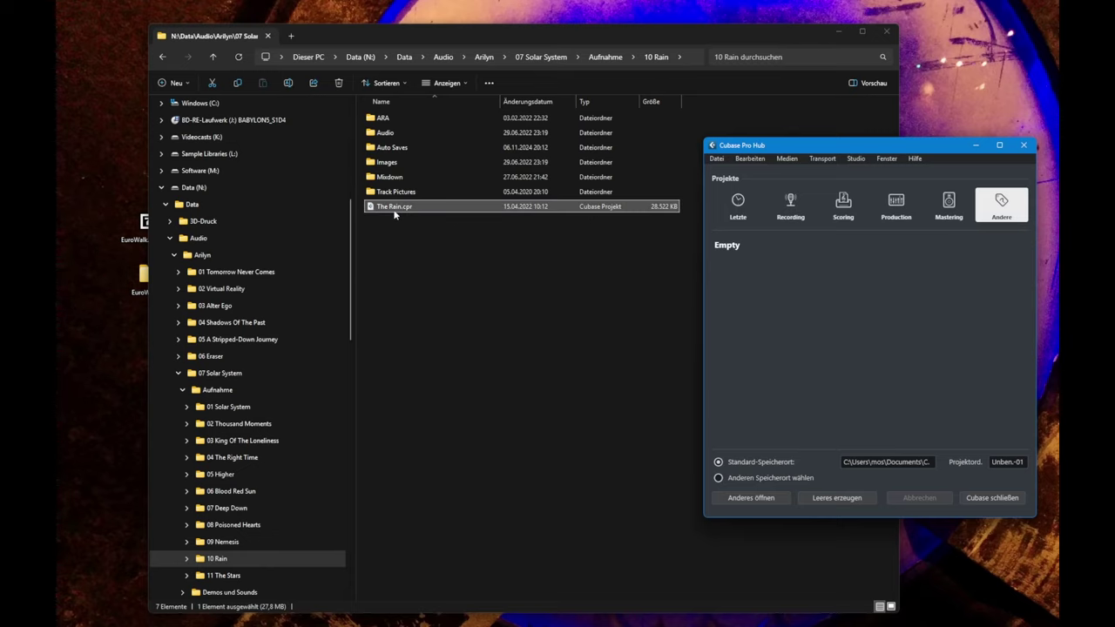
Step: Open The Rain.cpr from the 10 Rain folder via the Hub's File > Open
left_click(716, 158)
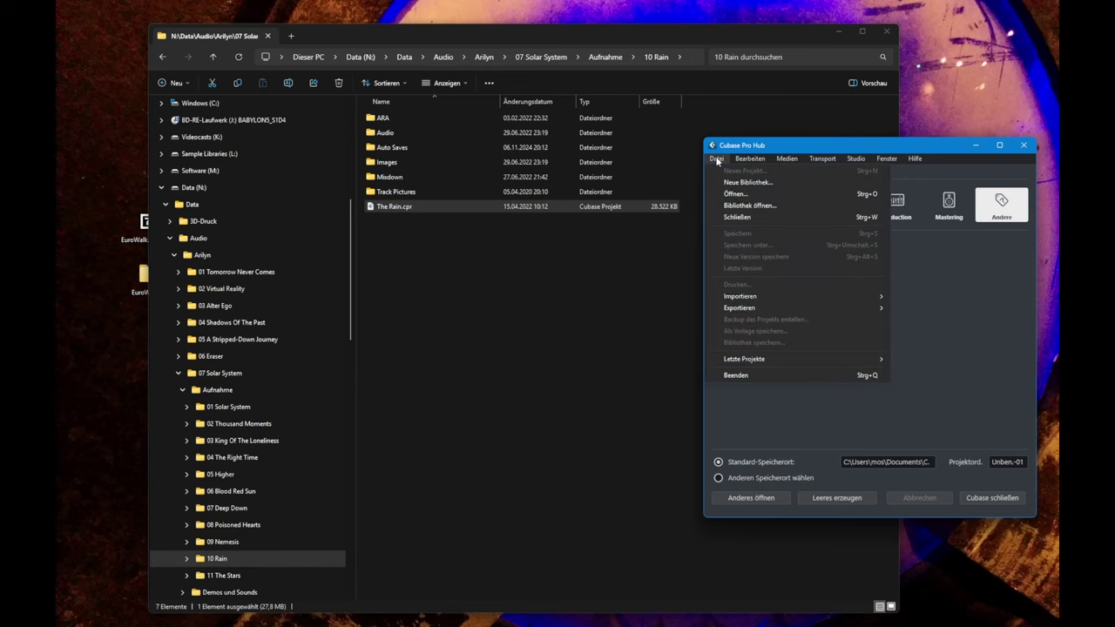
left_click(758, 192)
double_click(712, 336)
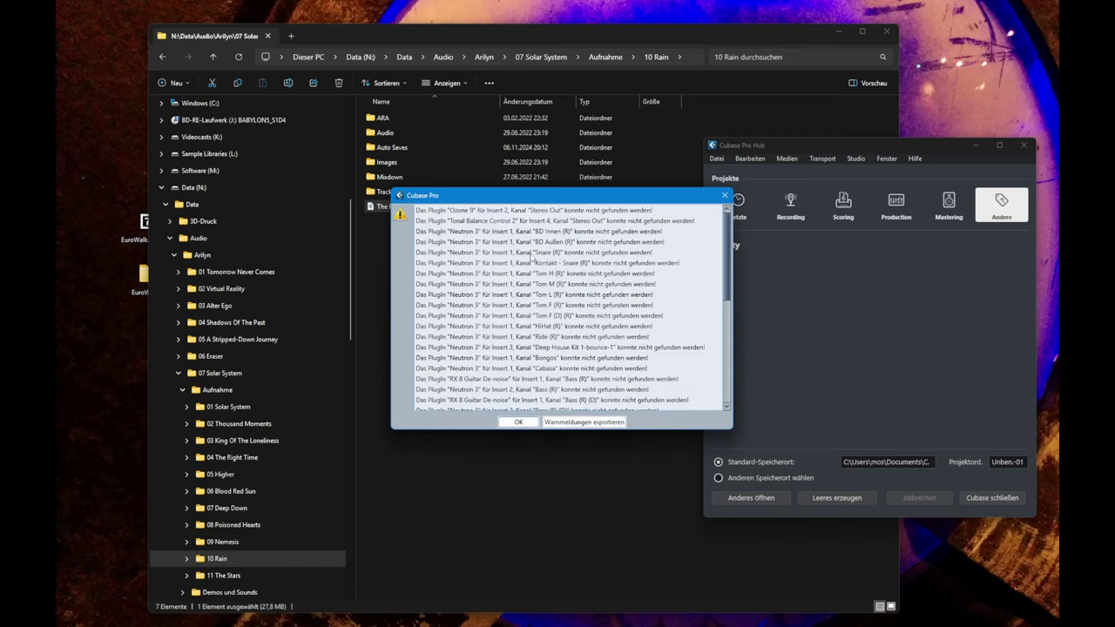
Step: Review the missing-plugin warning list and dismiss it
scroll(528, 348, "down", 10)
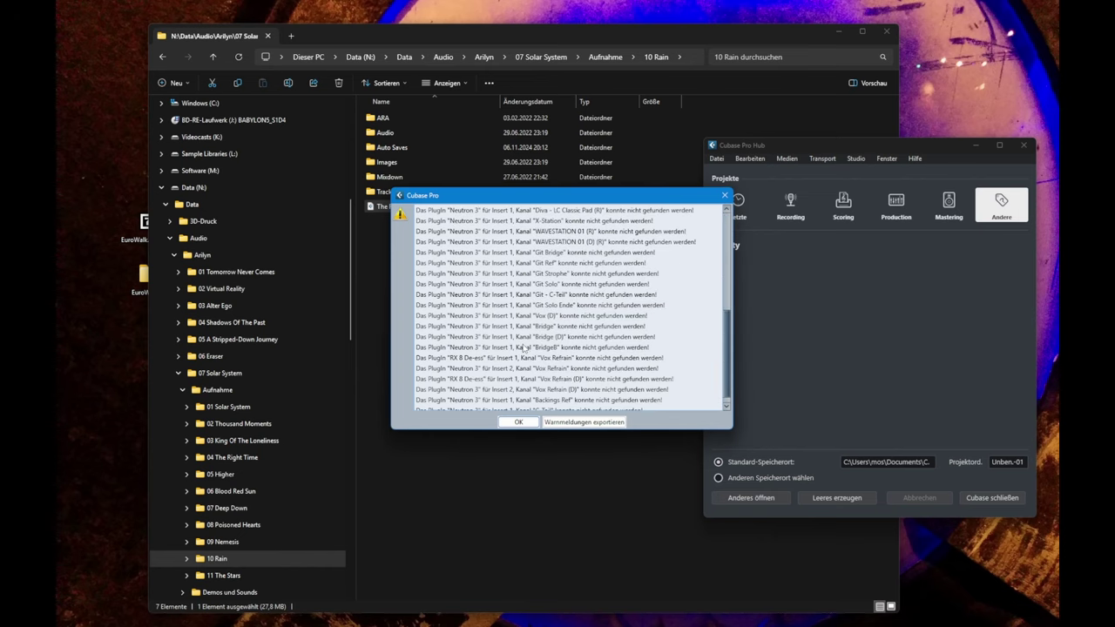
scroll(477, 279, "up", 5)
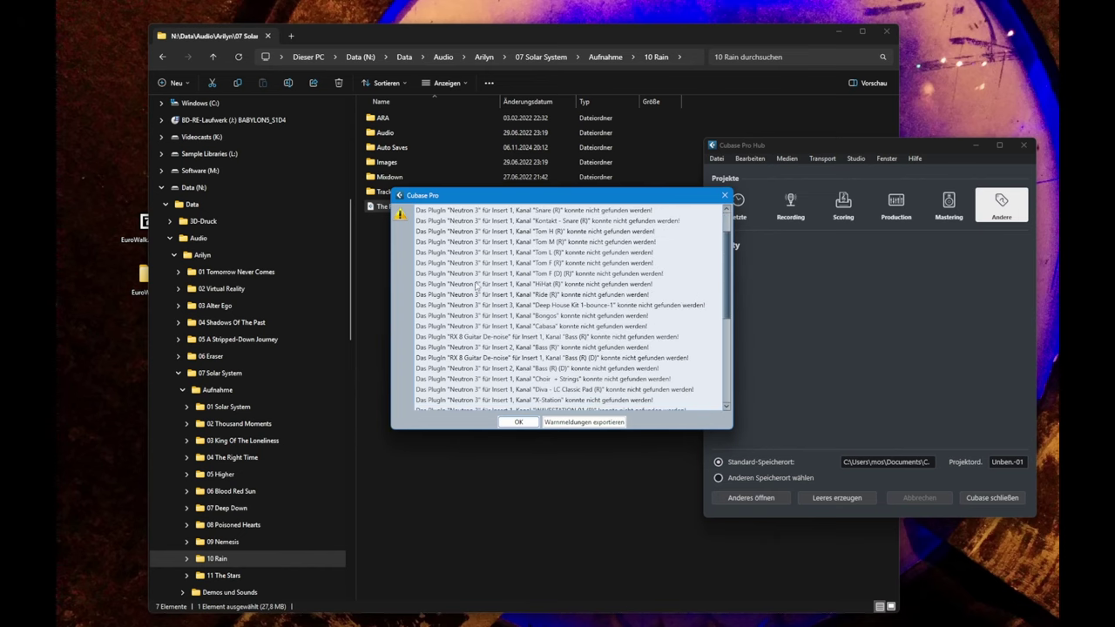
left_click(509, 423)
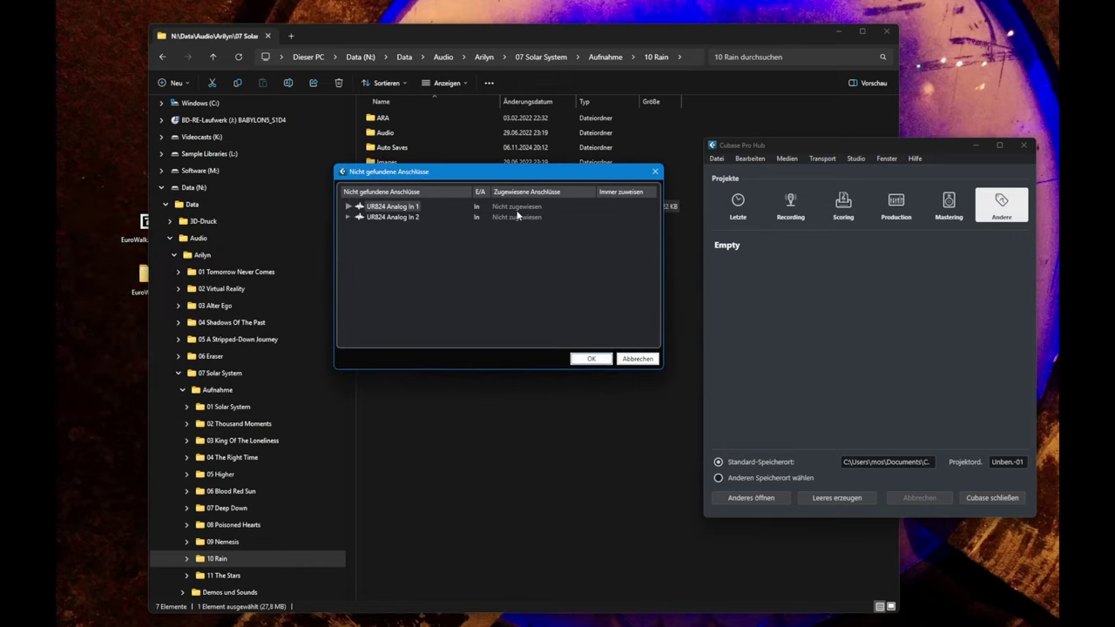
Step: Map URB24 Analog In 1 to Analog 3 (1) and Analog In 2 to Analog 4 (1)
left_click(520, 206)
left_click(527, 53)
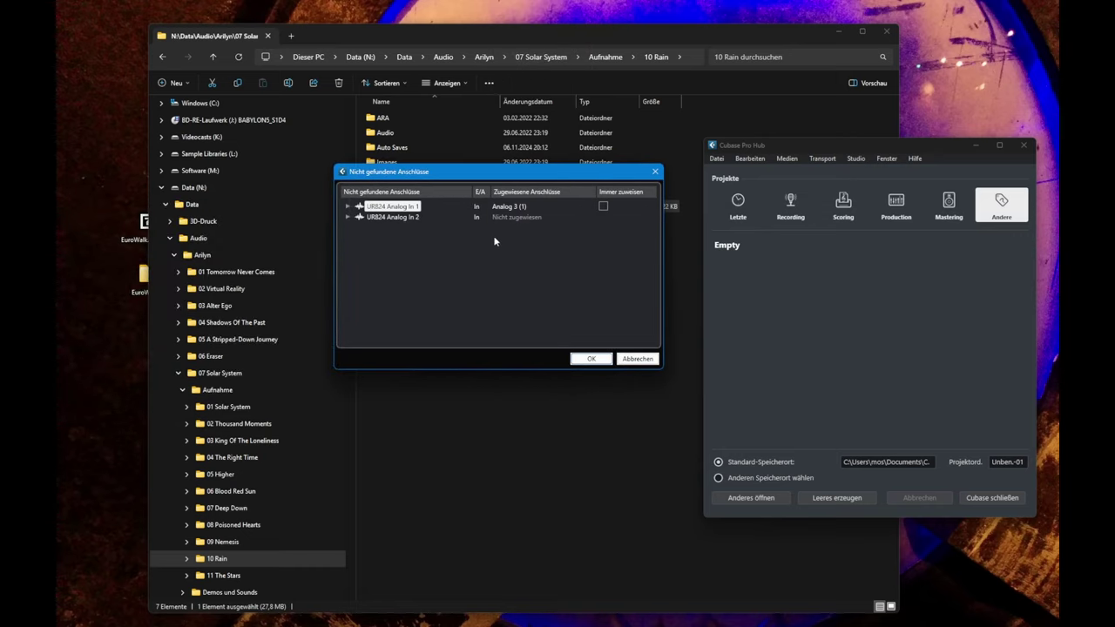
left_click(519, 217)
left_click(541, 65)
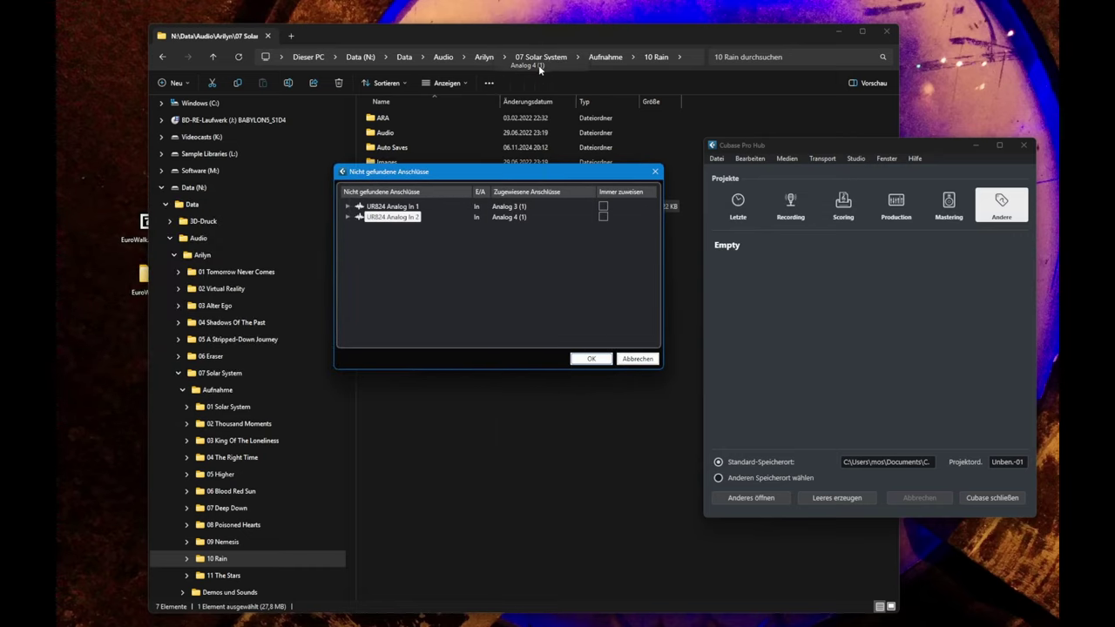
left_click(610, 360)
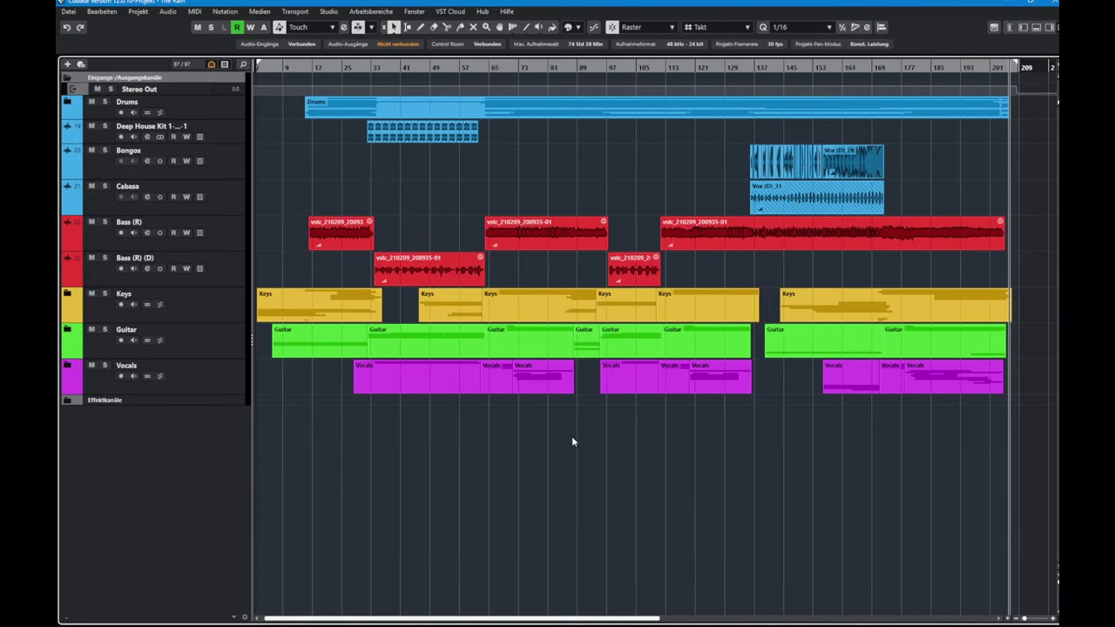
Step: Open and close The Rain's MixConsole twice with F3, then open the Datei menu
key("F3")
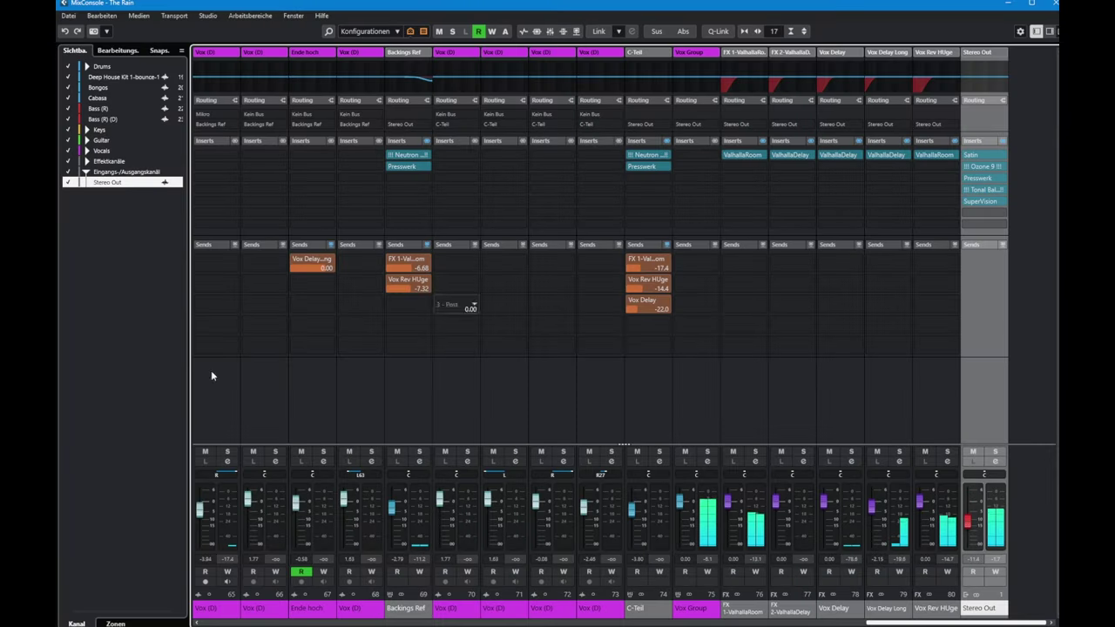
key("F3")
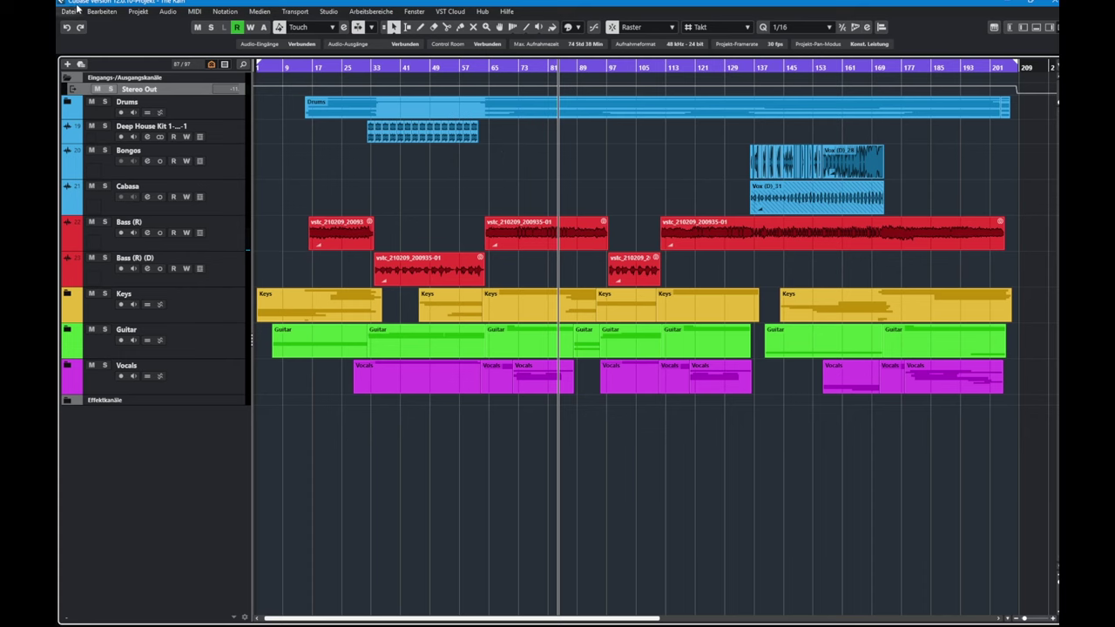
key("F3")
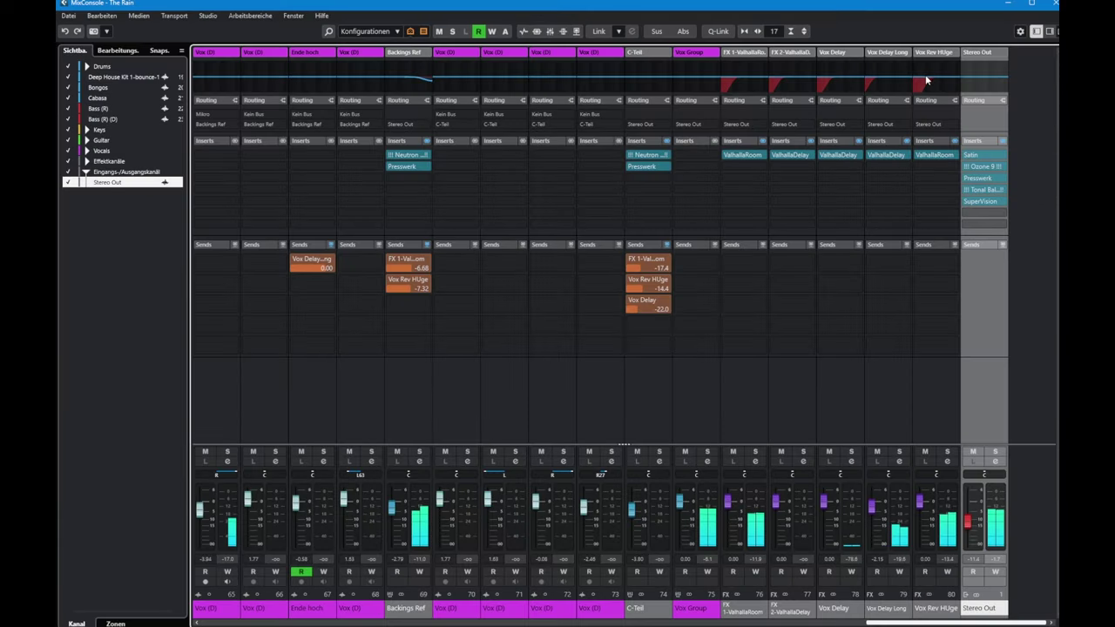
key("F3")
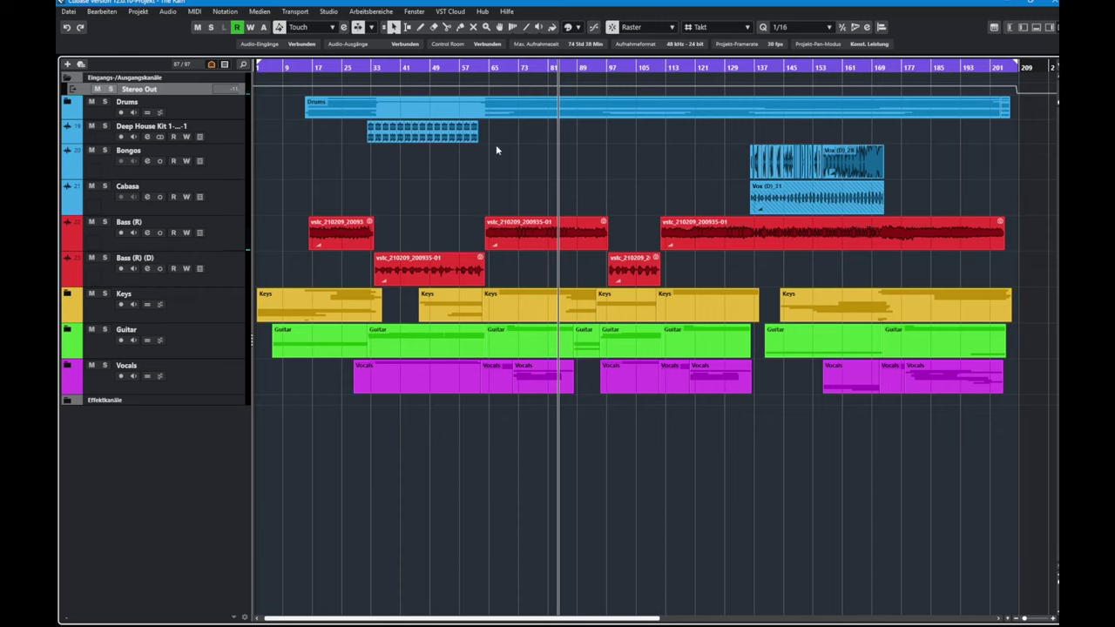
left_click(68, 12)
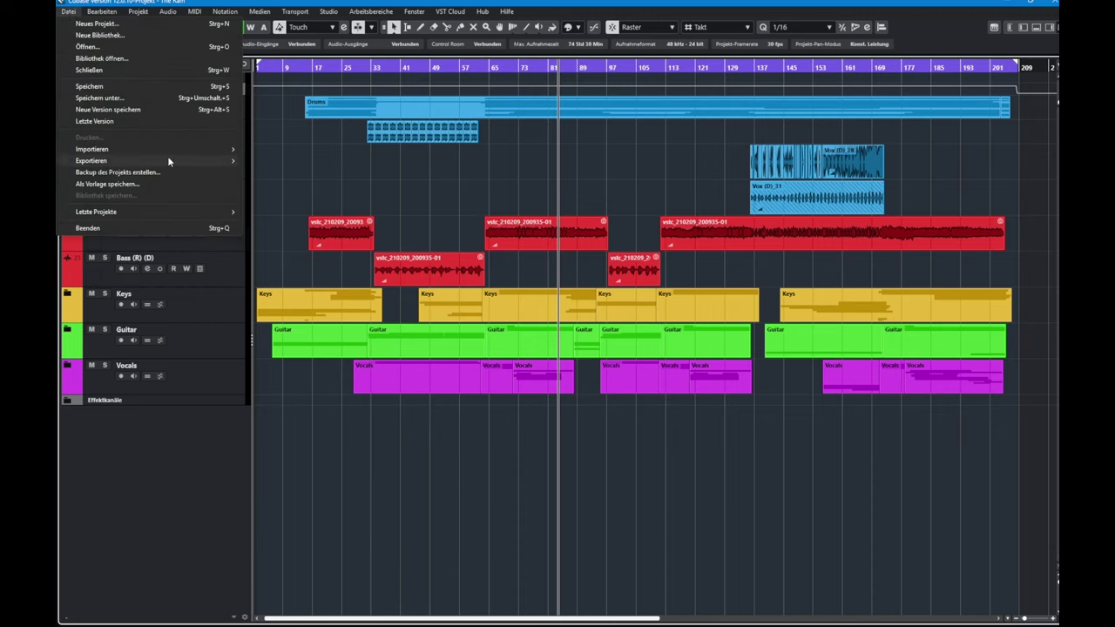
Step: Export the song as TheRain.dawproject on the Desktop, then quit Cubase without saving
mouse_move(167, 160)
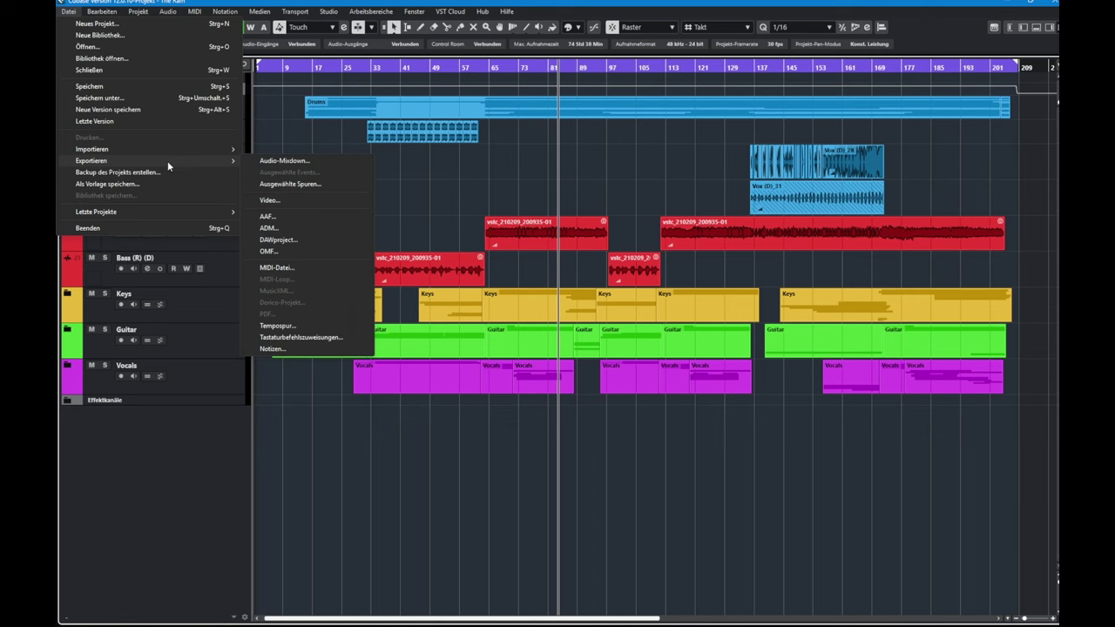
left_click(312, 239)
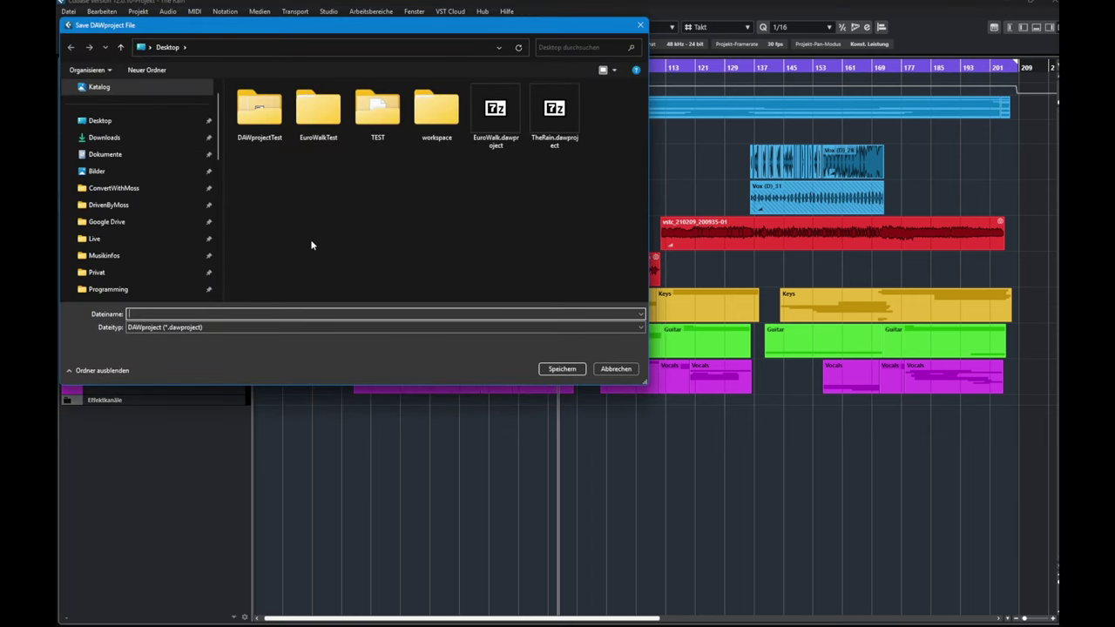
left_click(562, 131)
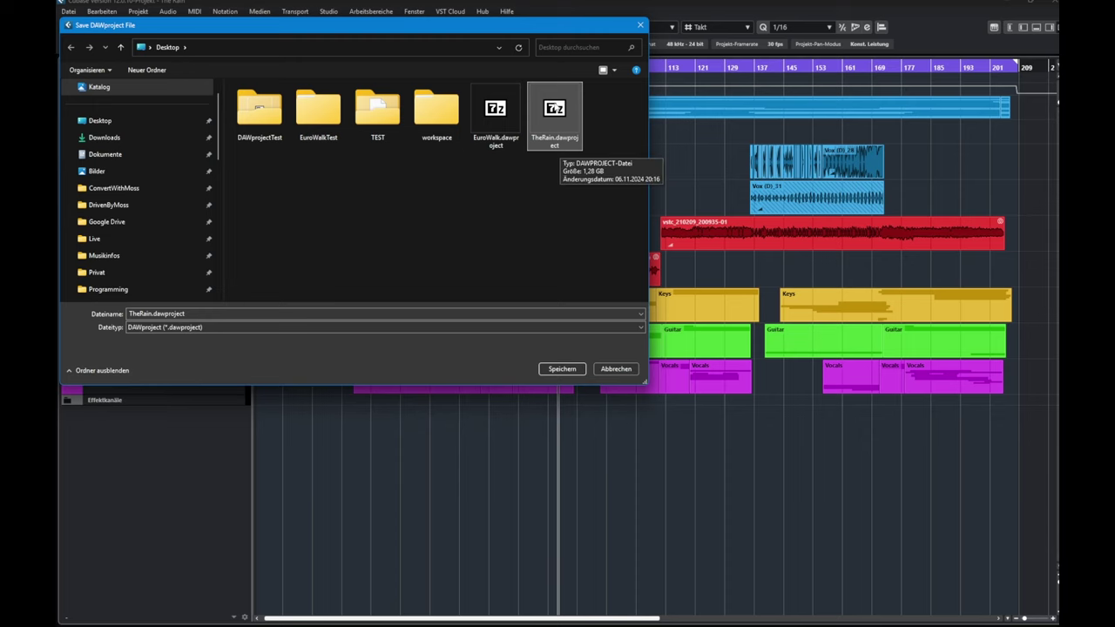
left_click(616, 369)
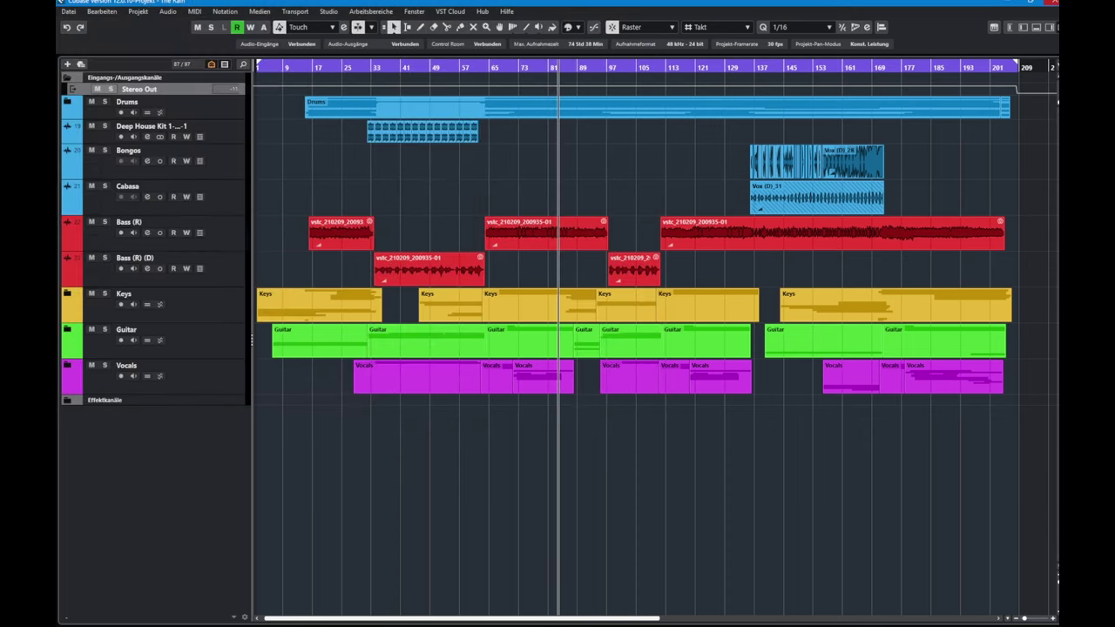
left_click(1054, 4)
left_click(571, 338)
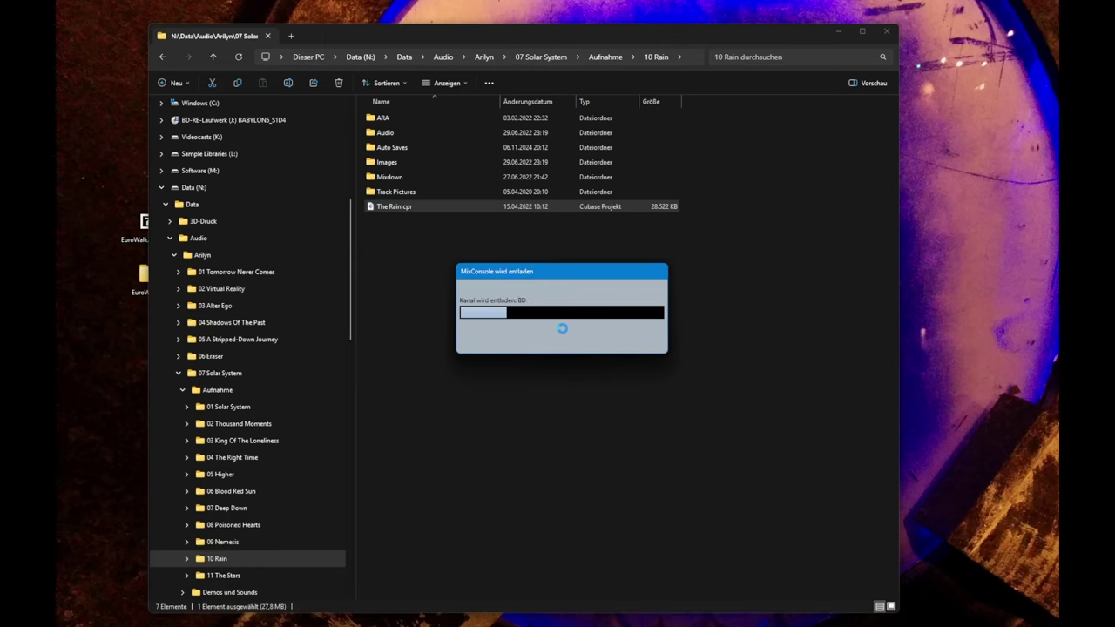
Step: Close the Cubase Hub, try opening TheRain.dawproject in Bitwig, and dismiss the invalid CEN header error
left_click(1026, 147)
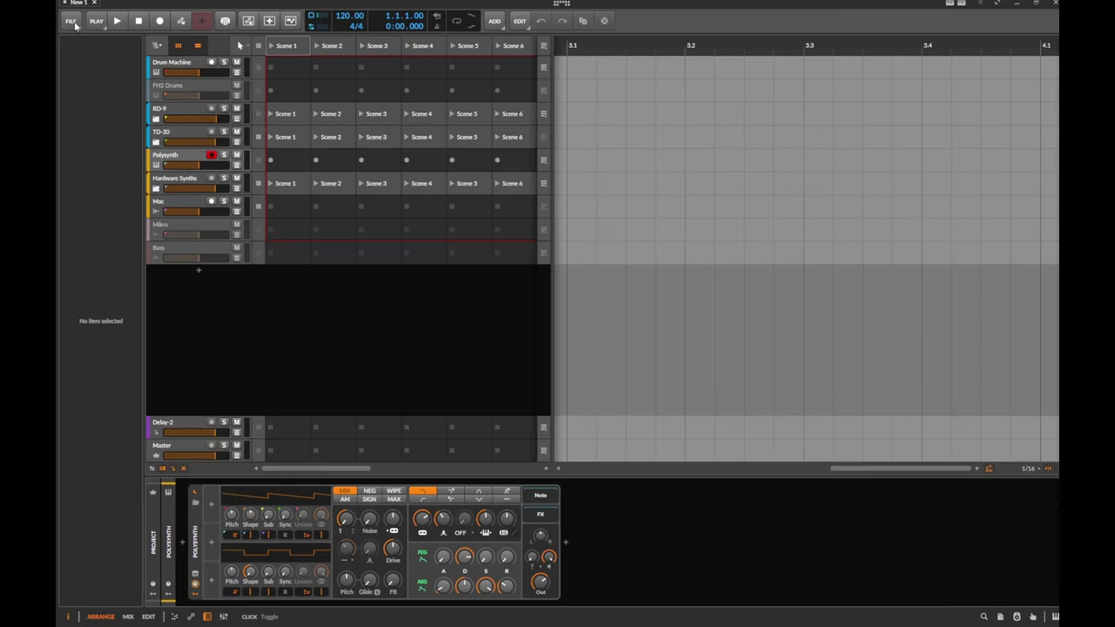
left_click(72, 20)
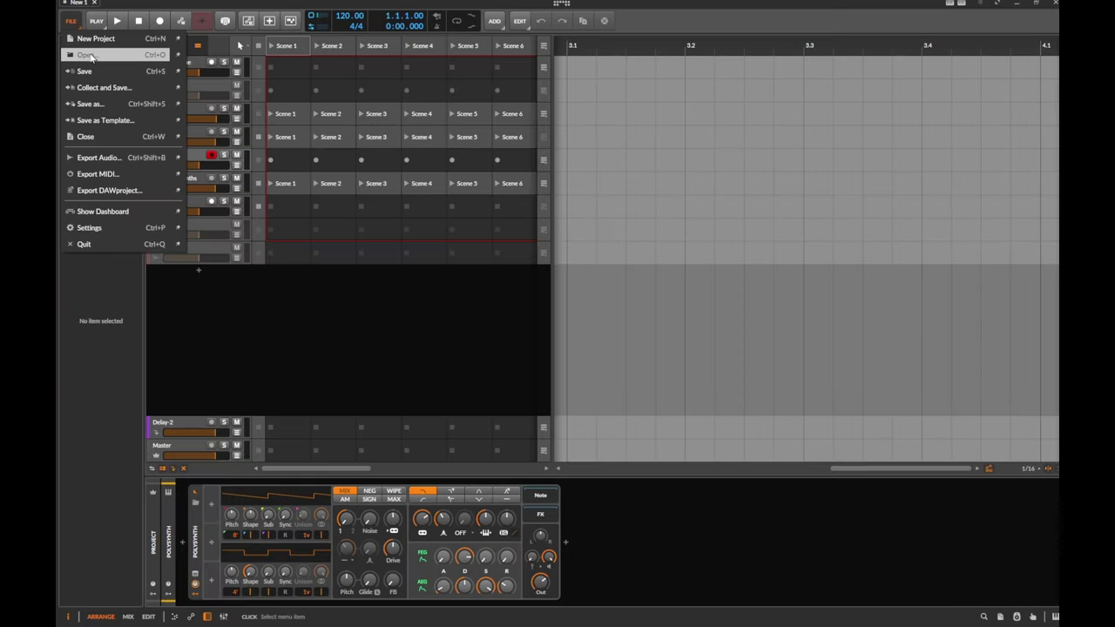
left_click(87, 55)
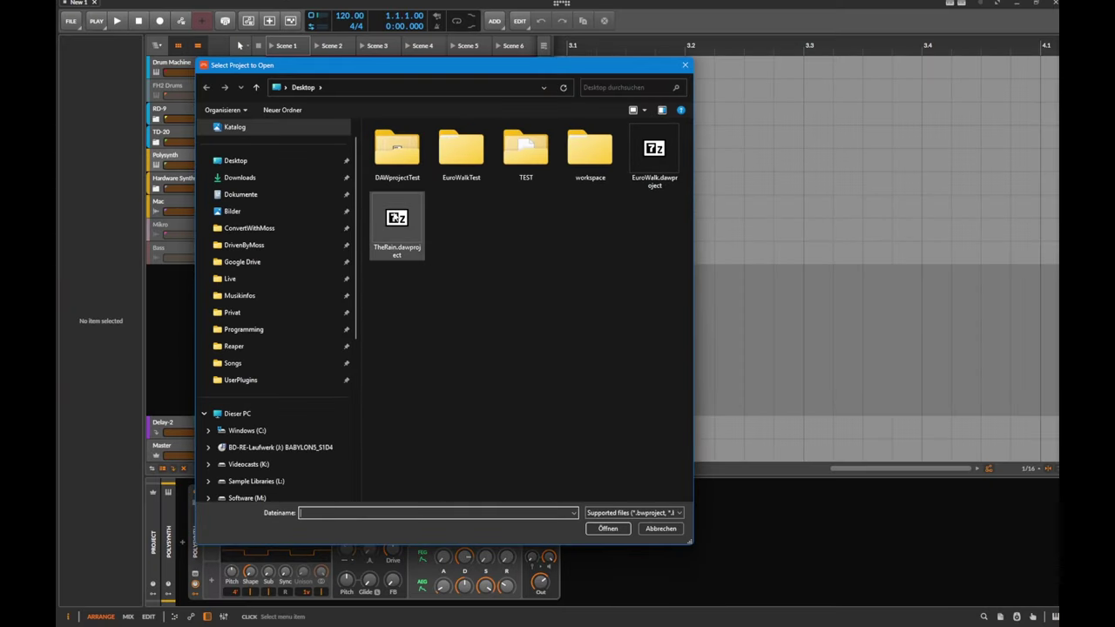
left_click(397, 229)
left_click(607, 528)
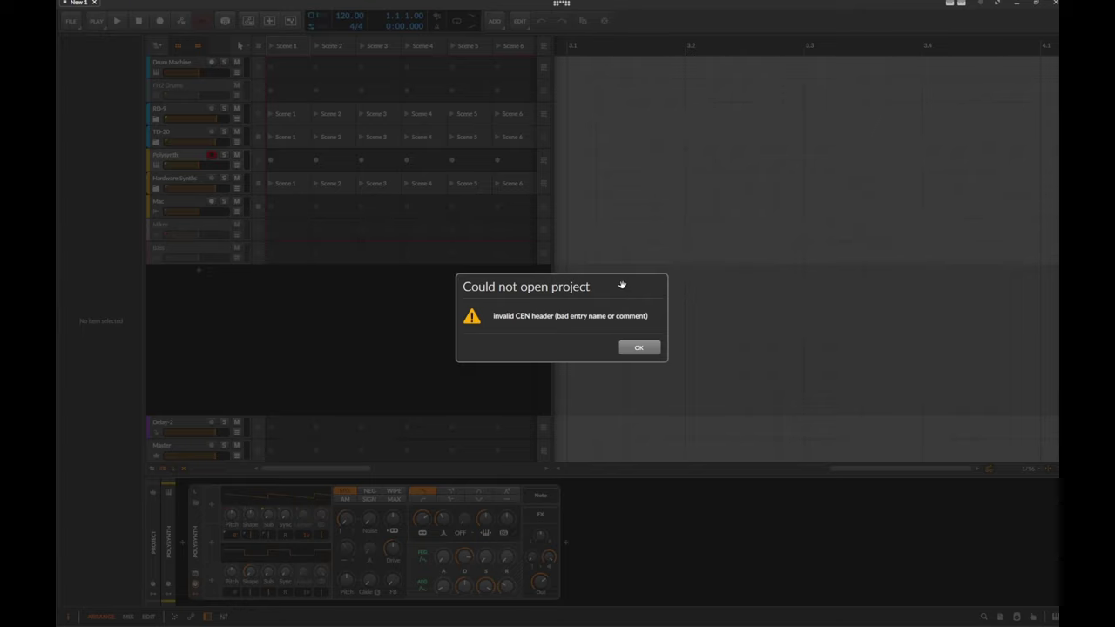
left_click(639, 349)
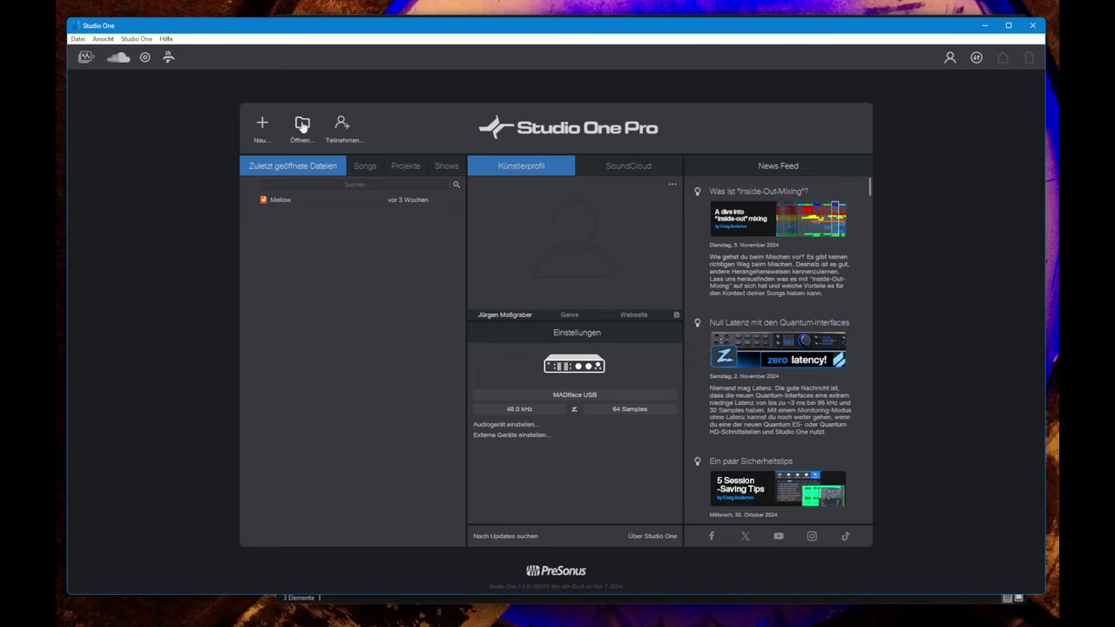
Step: Load TheRain.dawproject from the Desktop through Studio One's start page
left_click(302, 125)
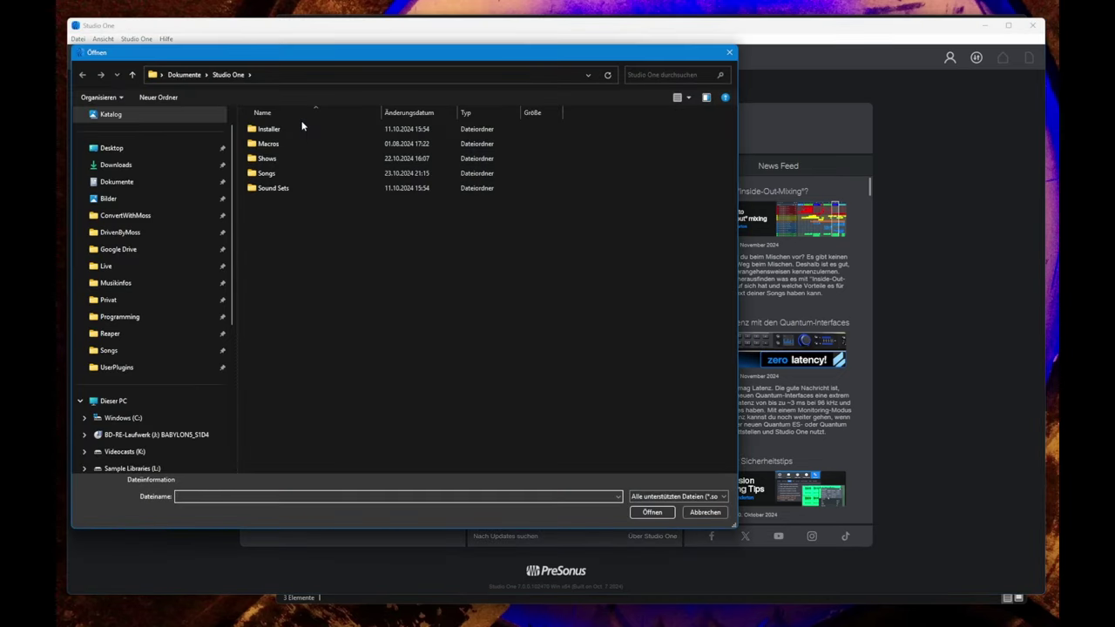
left_click(136, 150)
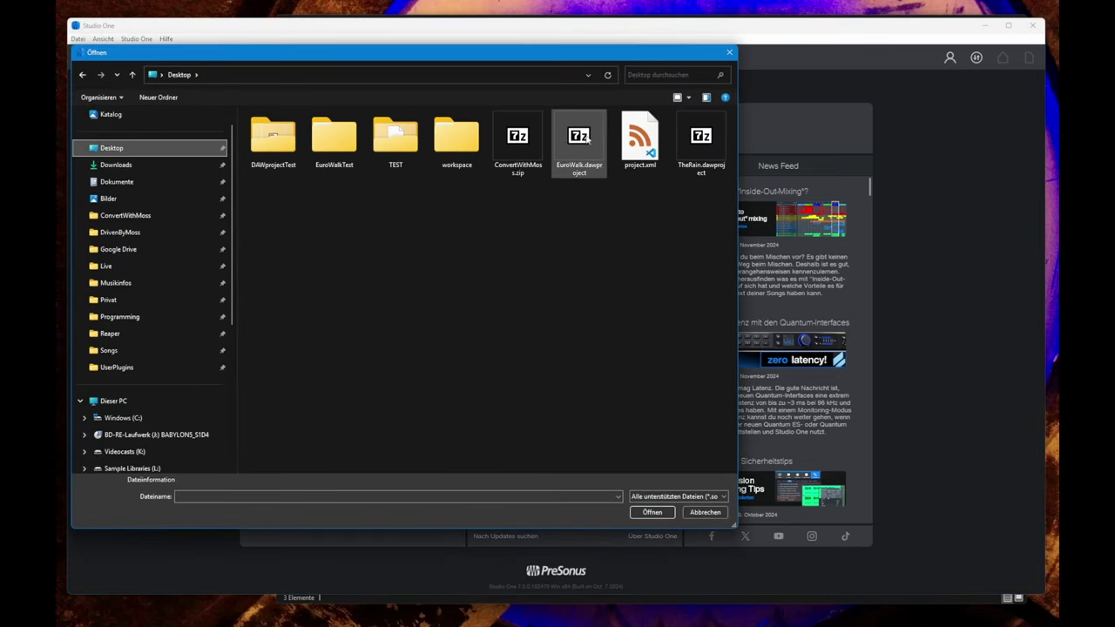
left_click(706, 137)
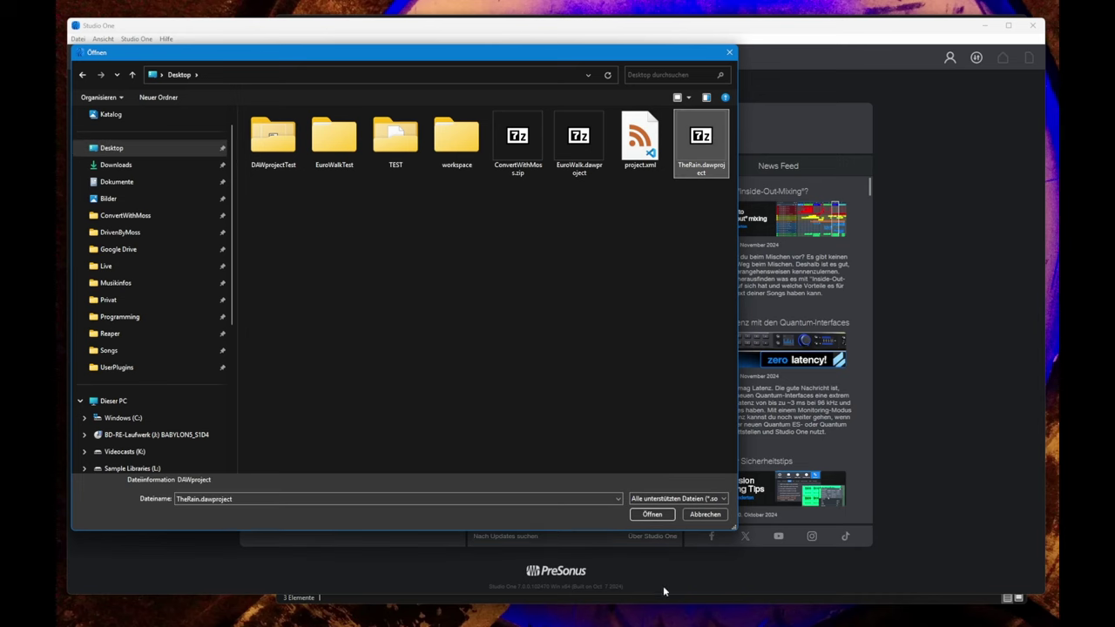
left_click(647, 516)
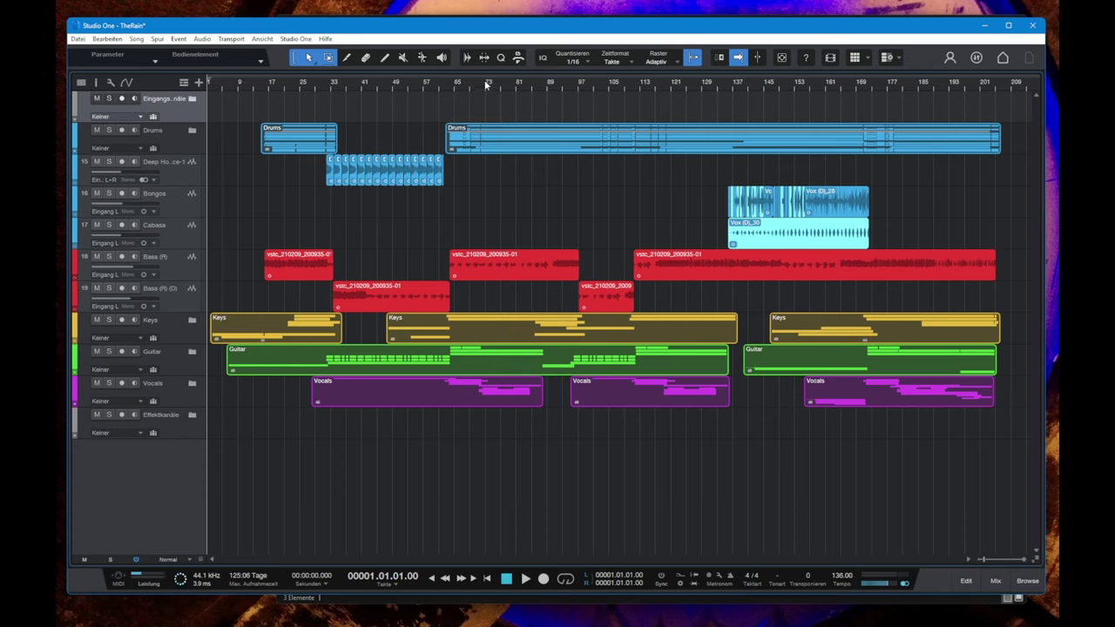
Step: Play TheRain from bar 73 and stop around bar 78
left_click(485, 84)
key("space")
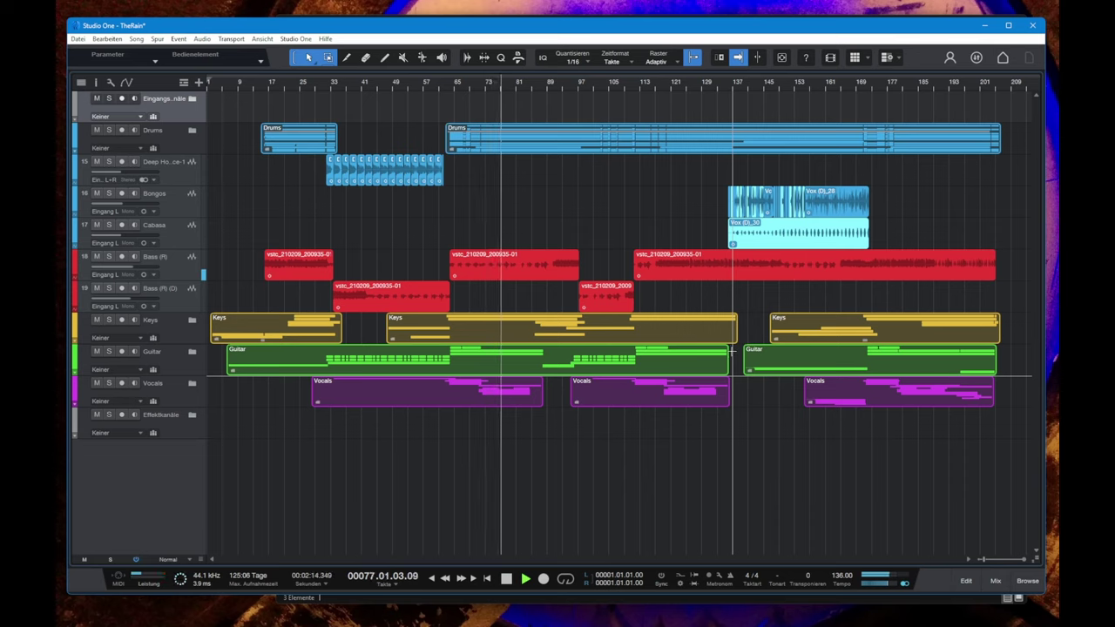
key("space")
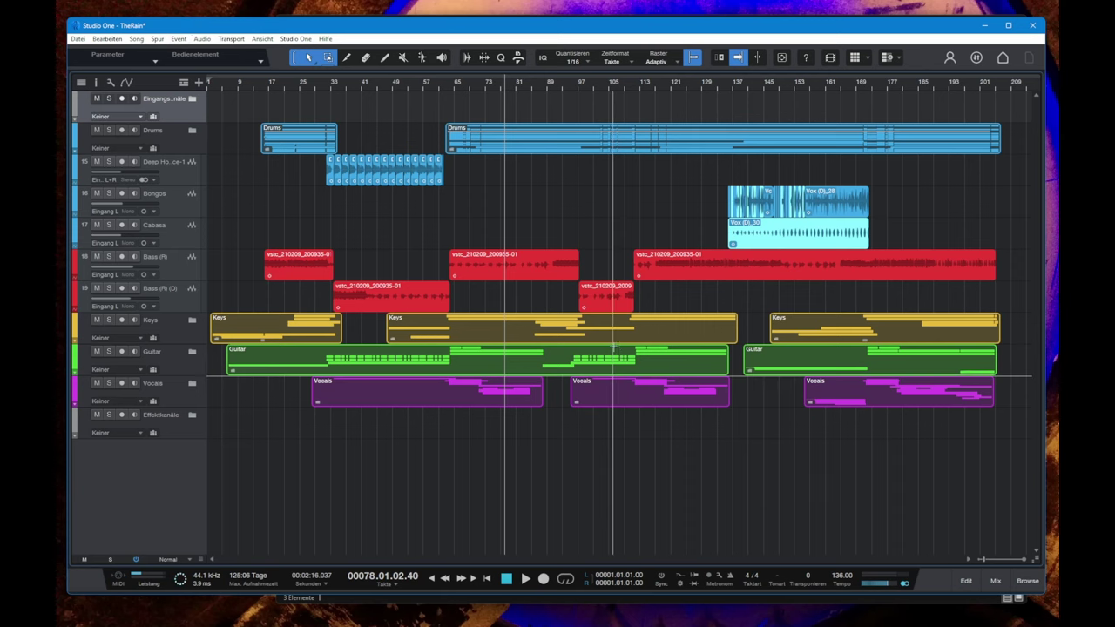
Step: Enlarge the mixer to check the imported plugin inserts, then close it and scroll down to the Keys tracks
key("F3")
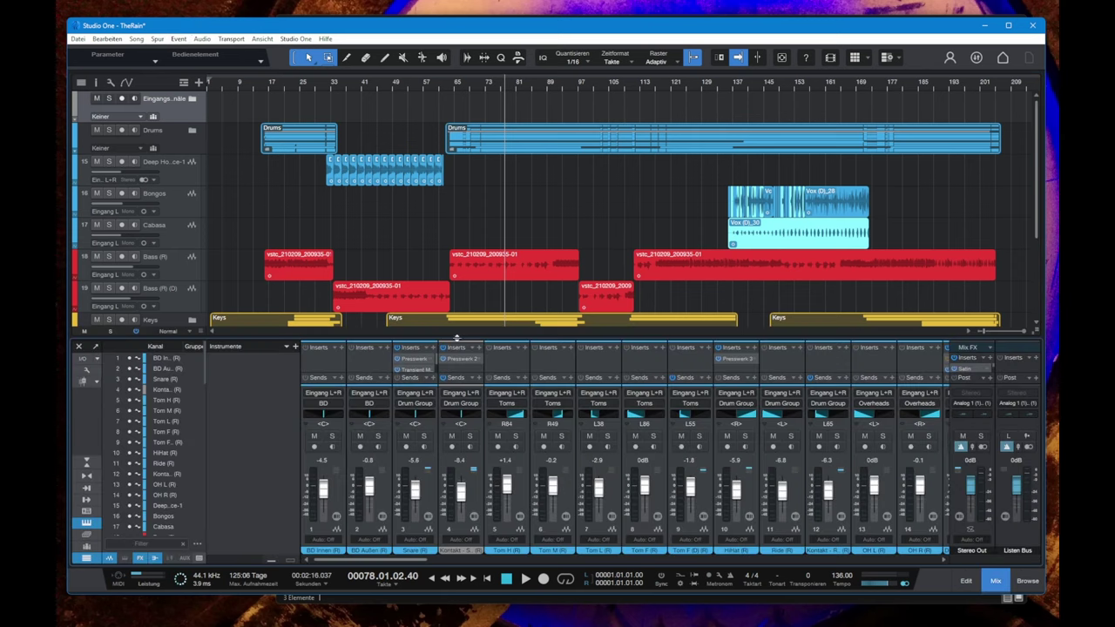
left_click_drag(457, 339, 462, 176)
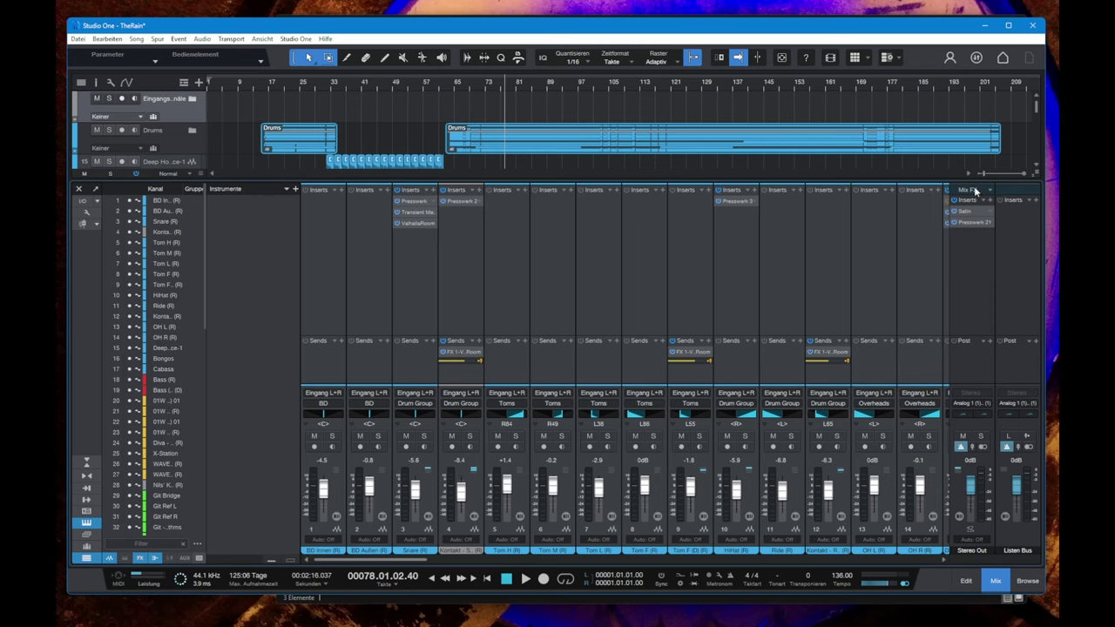
key("F3")
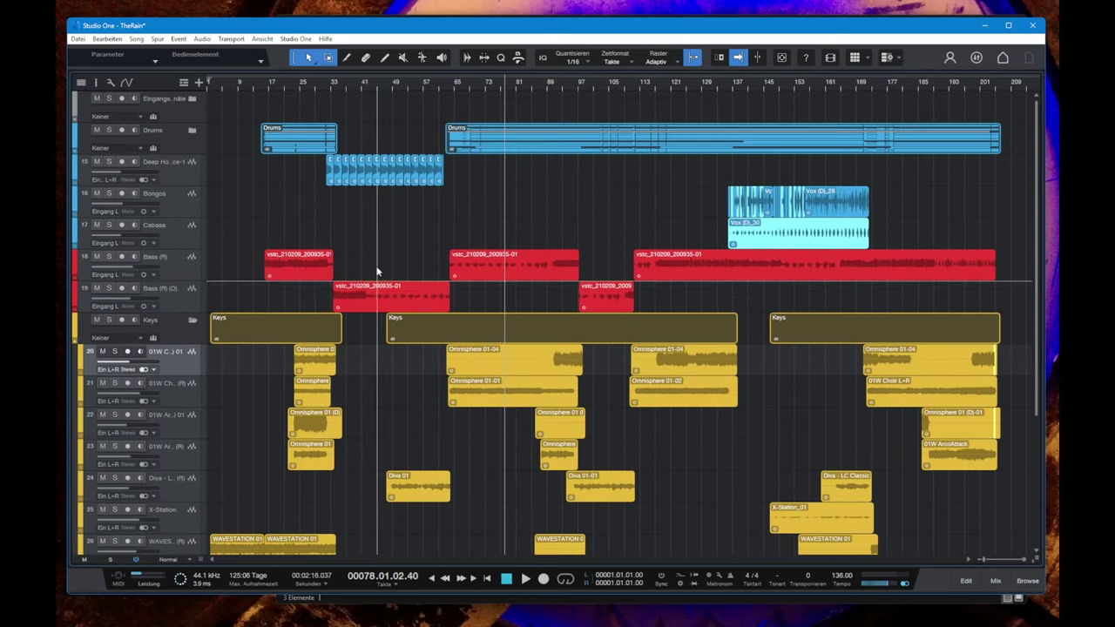
scroll(380, 277, "down", 3)
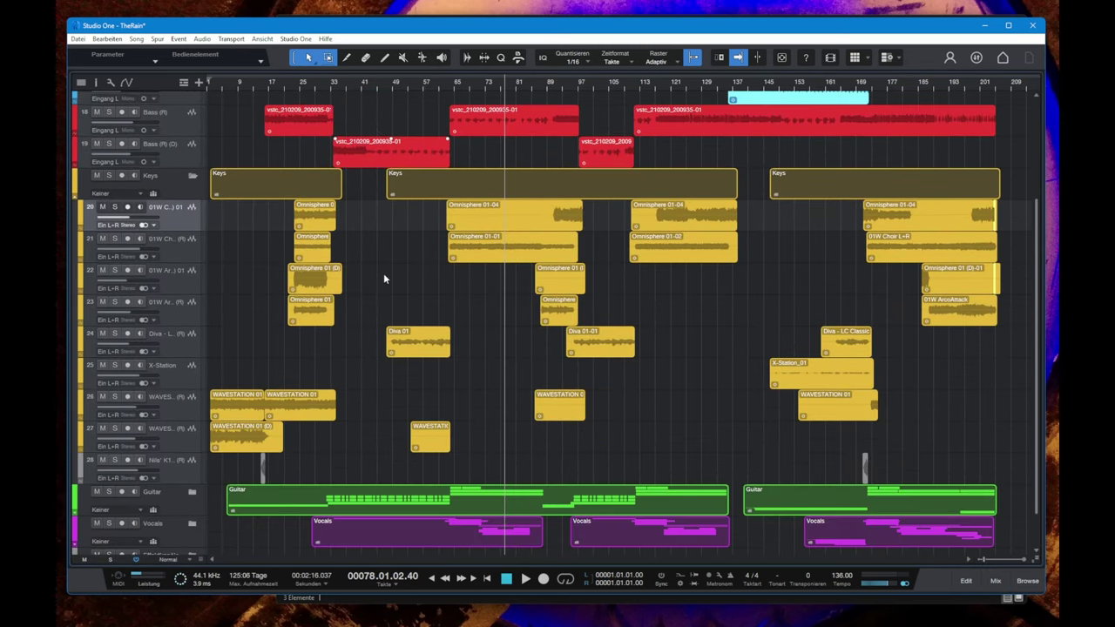